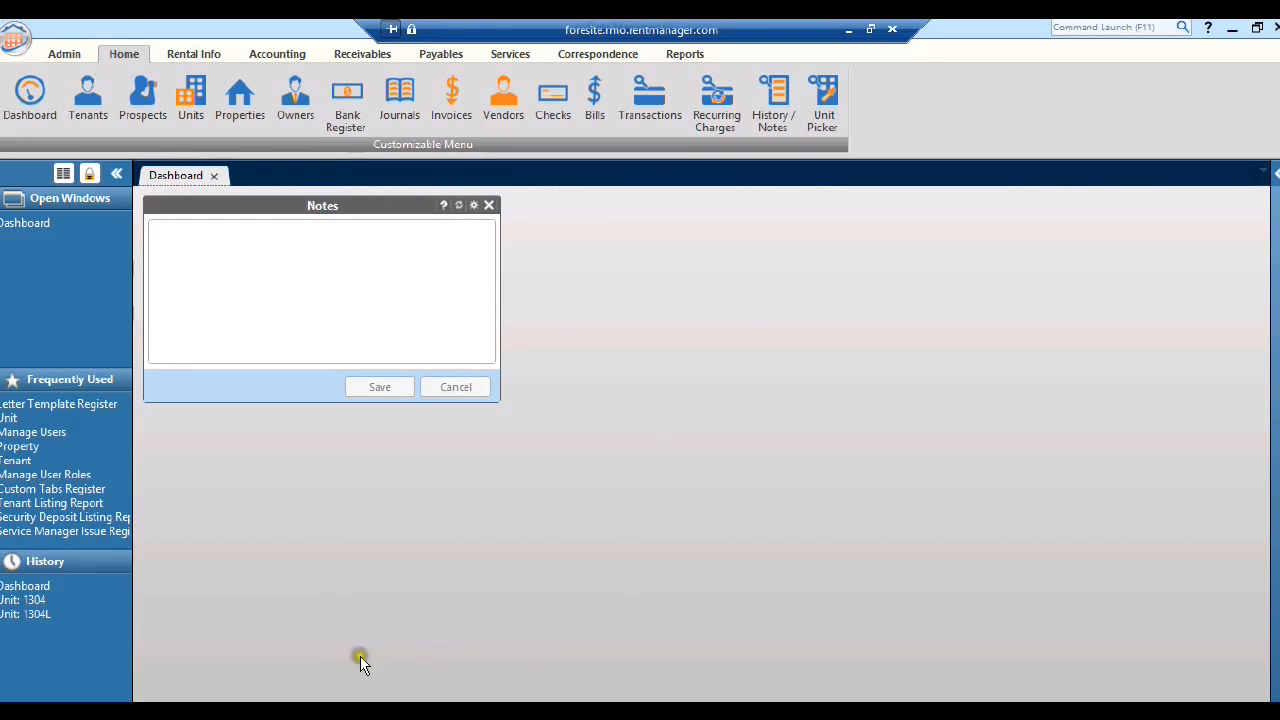
Step: Open the service issues list and set its Assigned To filter to All Users
{"action": "left_click", "coordinate": [512, 53]}
{"action": "left_click", "coordinate": [23, 91]}
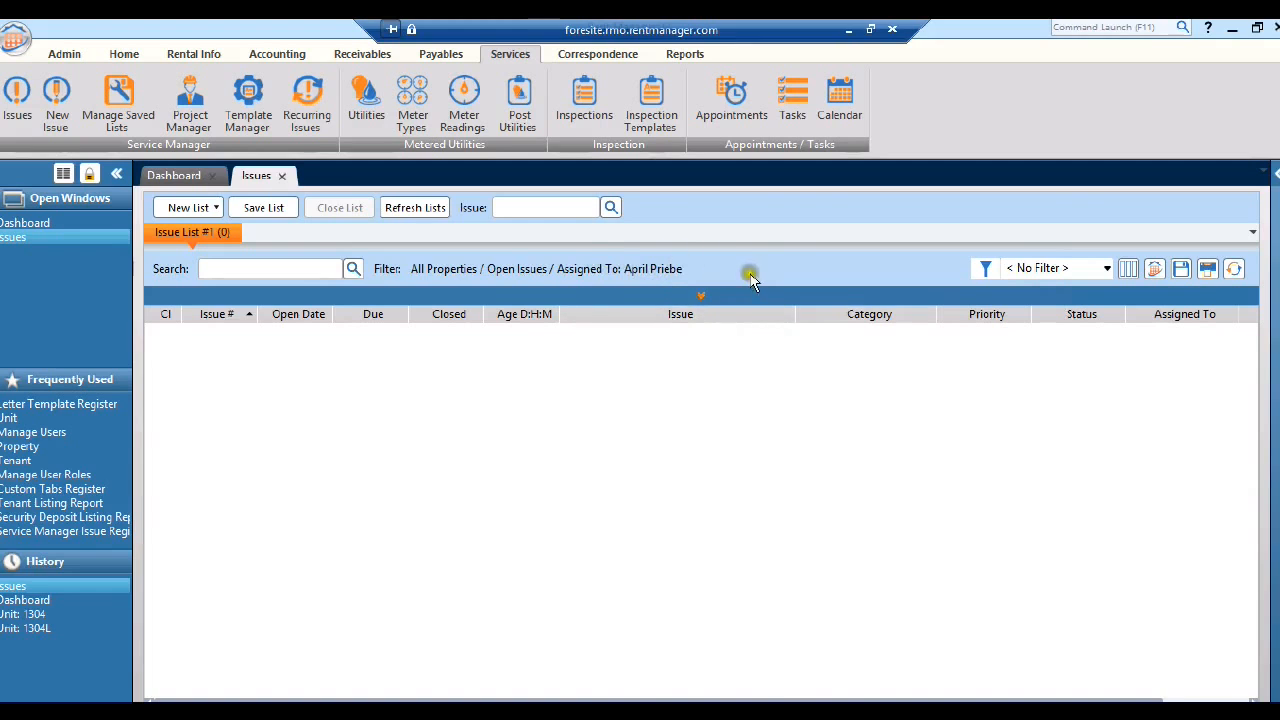
{"action": "left_click", "coordinate": [702, 298]}
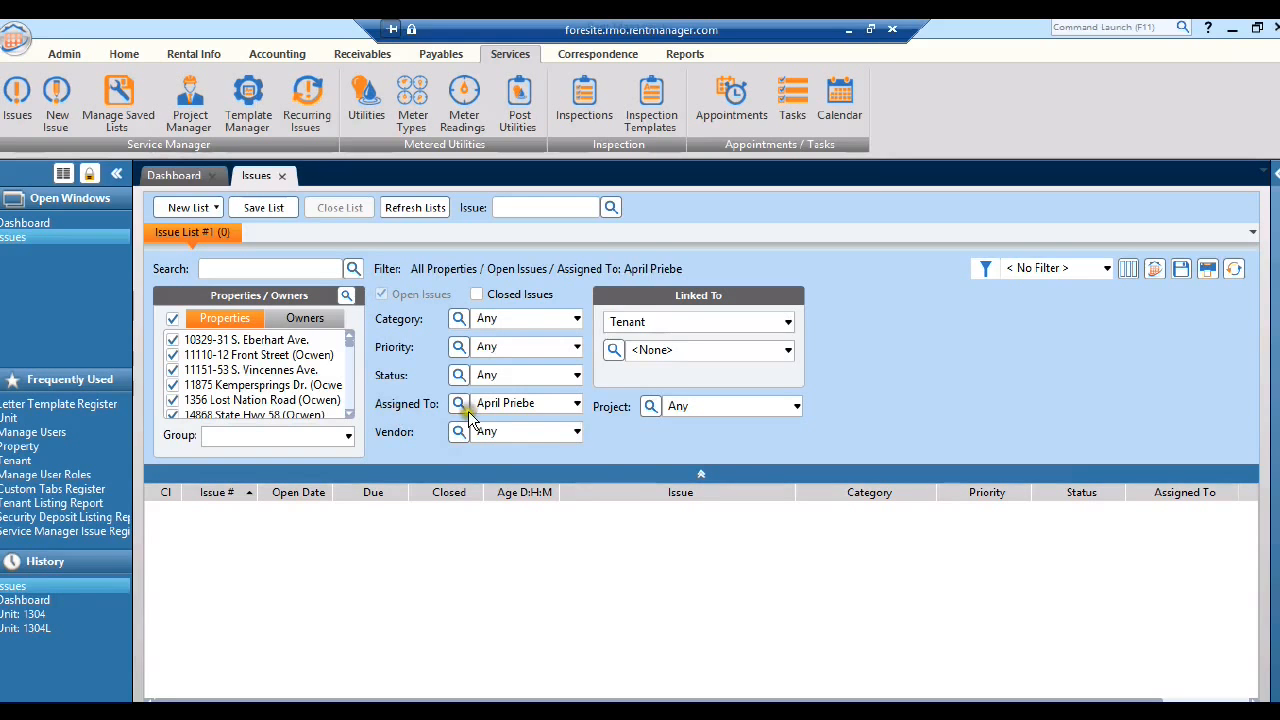
{"action": "left_click", "coordinate": [577, 403]}
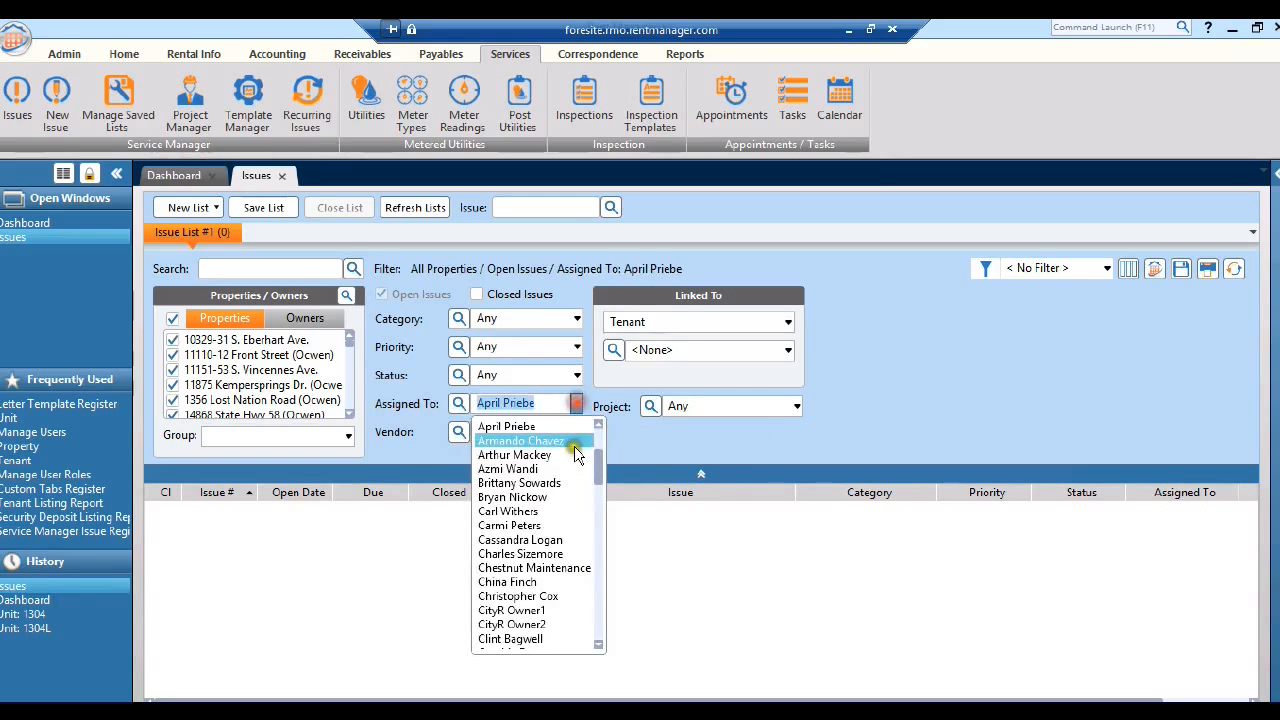
{"action": "left_click_drag", "start_coordinate": [603, 479], "coordinate": [603, 424]}
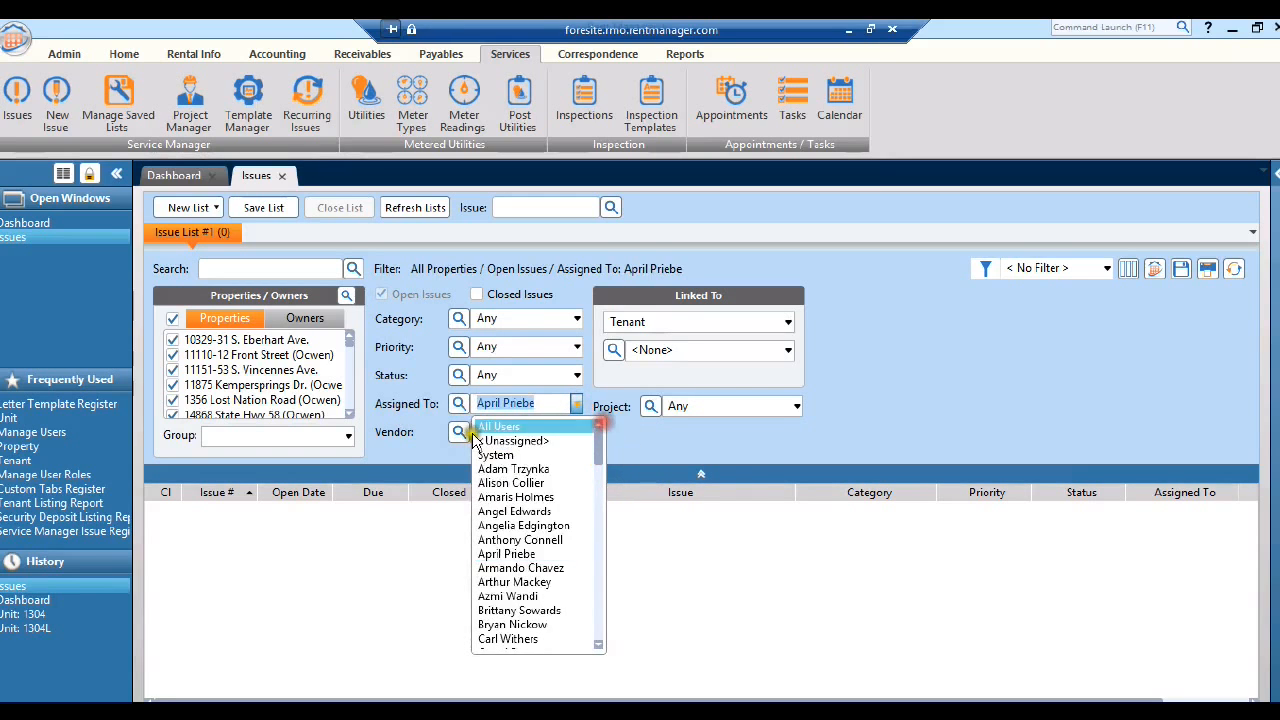
{"action": "left_click", "coordinate": [507, 428]}
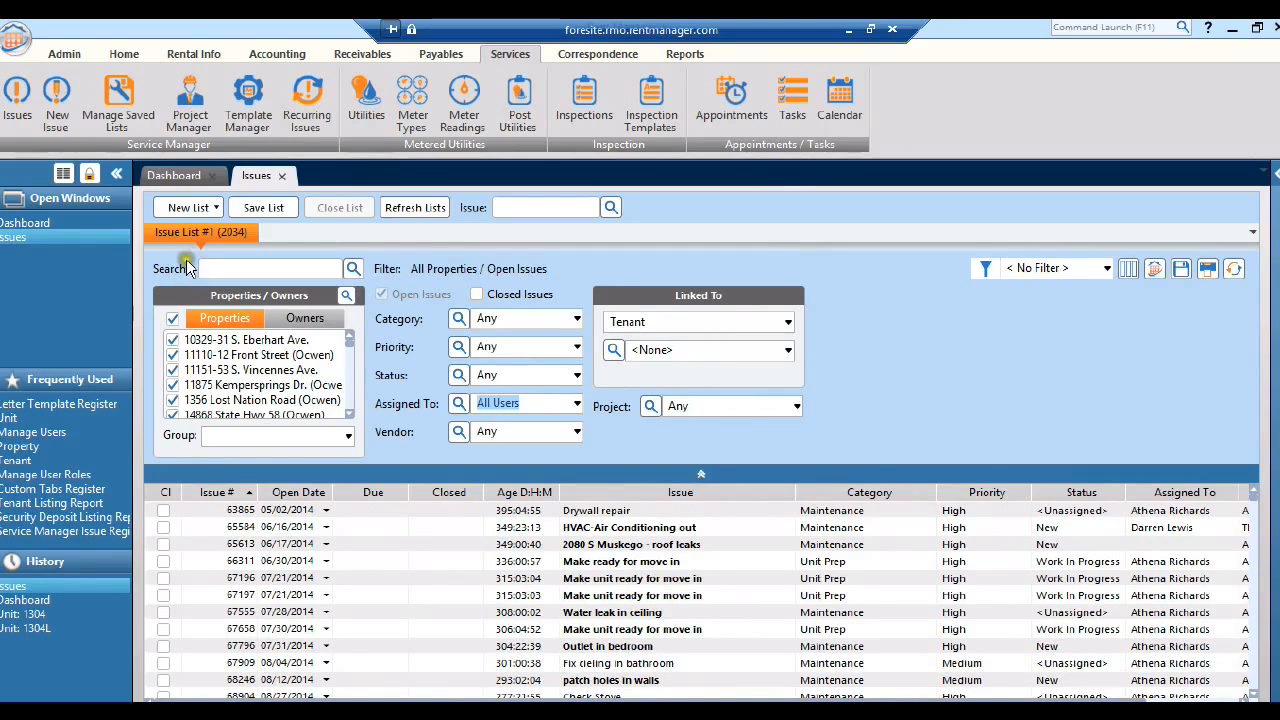
Step: Create an advanced filter named Park Place with a condition on Assigned To using the In List operator
{"action": "left_click", "coordinate": [985, 272]}
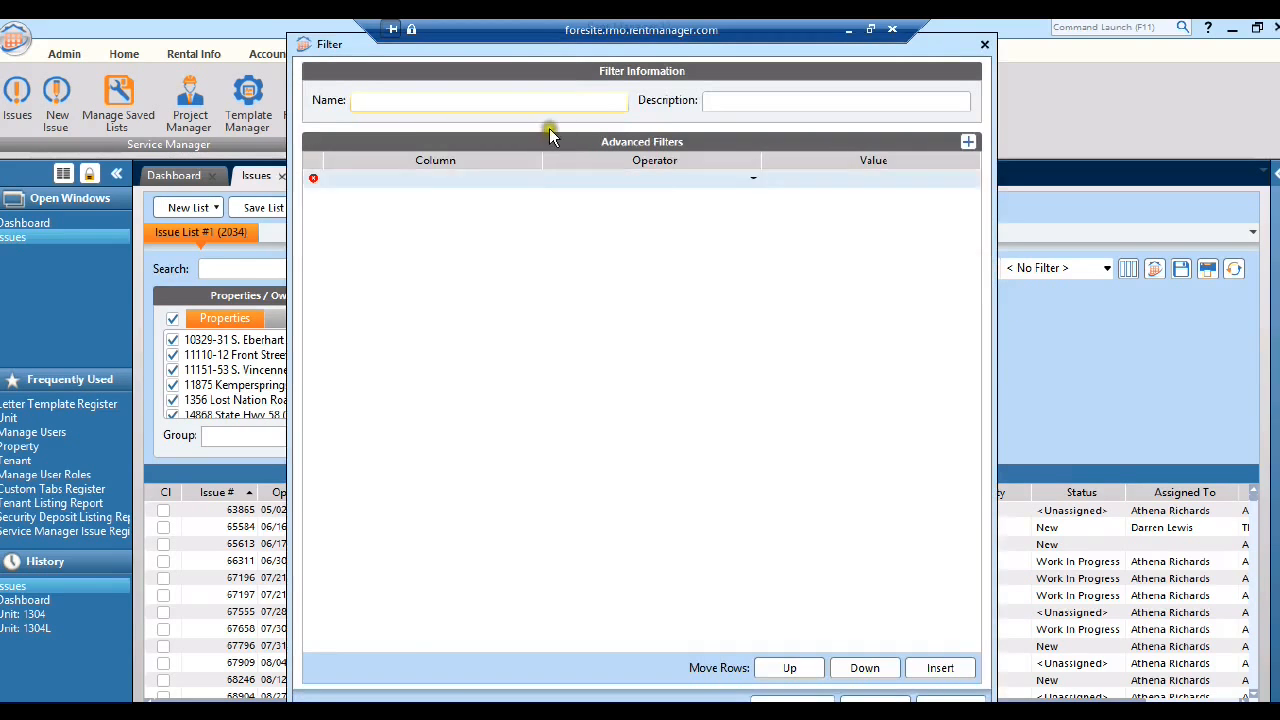
{"action": "left_click", "coordinate": [420, 101]}
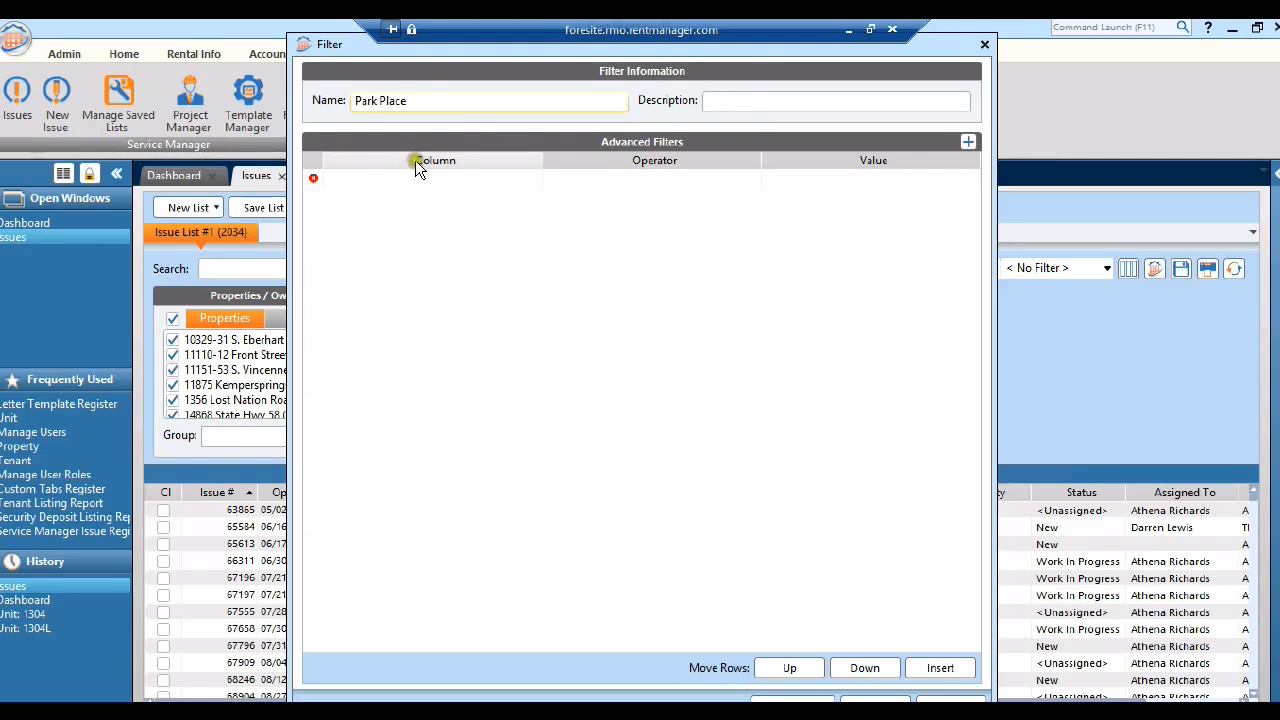
{"action": "left_click", "coordinate": [507, 180]}
{"action": "left_click", "coordinate": [533, 178]}
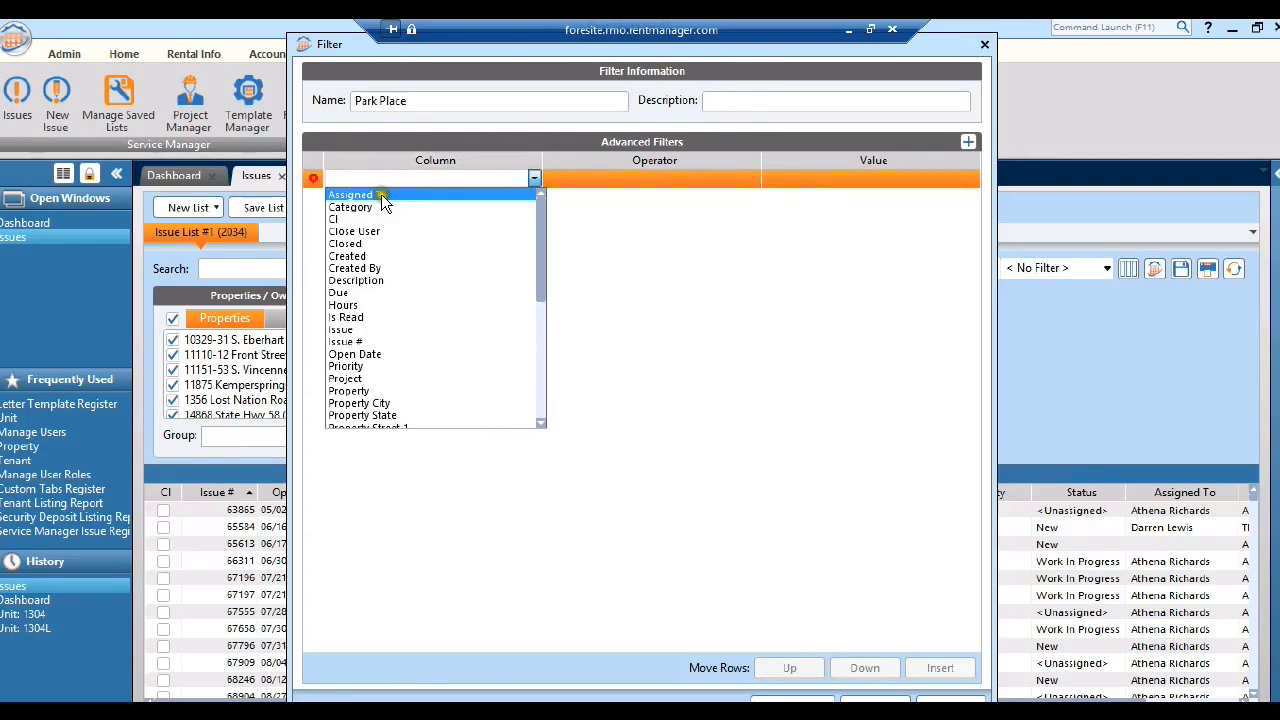
{"action": "left_click", "coordinate": [378, 195]}
{"action": "left_click", "coordinate": [718, 174]}
{"action": "left_click", "coordinate": [754, 178]}
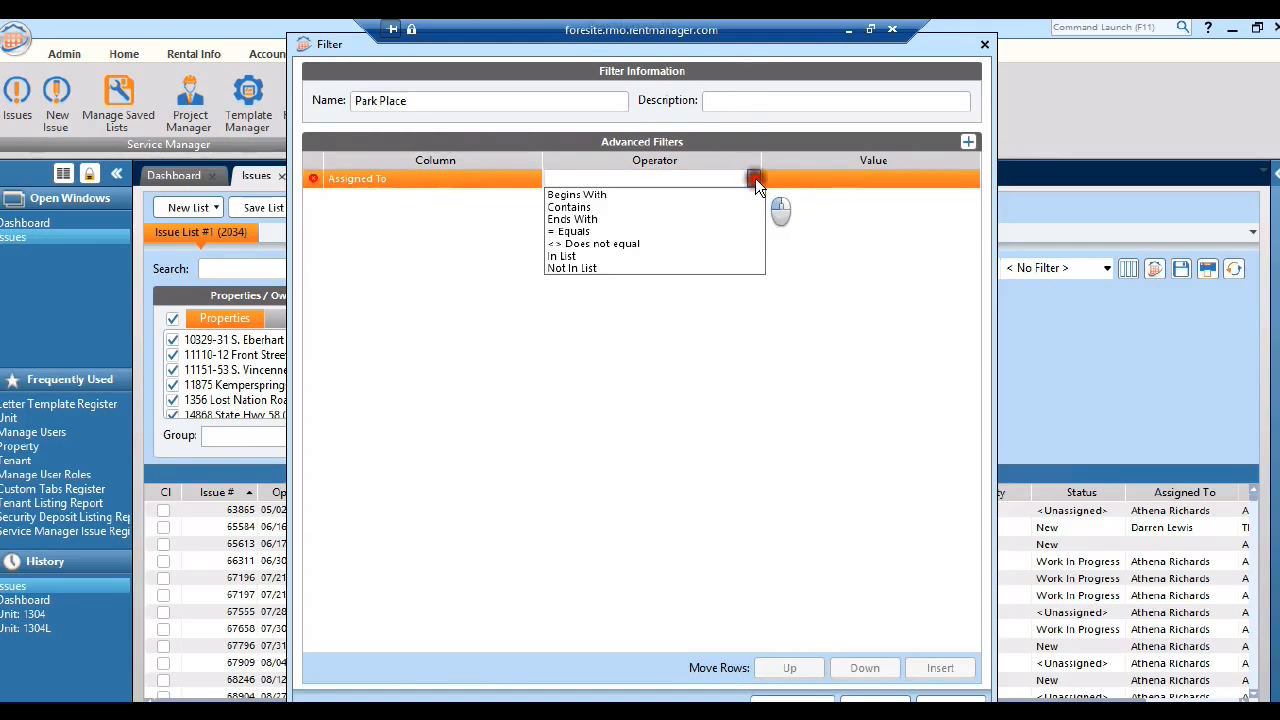
{"action": "left_click", "coordinate": [563, 255]}
Step: Choose the two staff members assigned to Park Place as the values of the Assigned To condition
{"action": "left_click", "coordinate": [958, 178]}
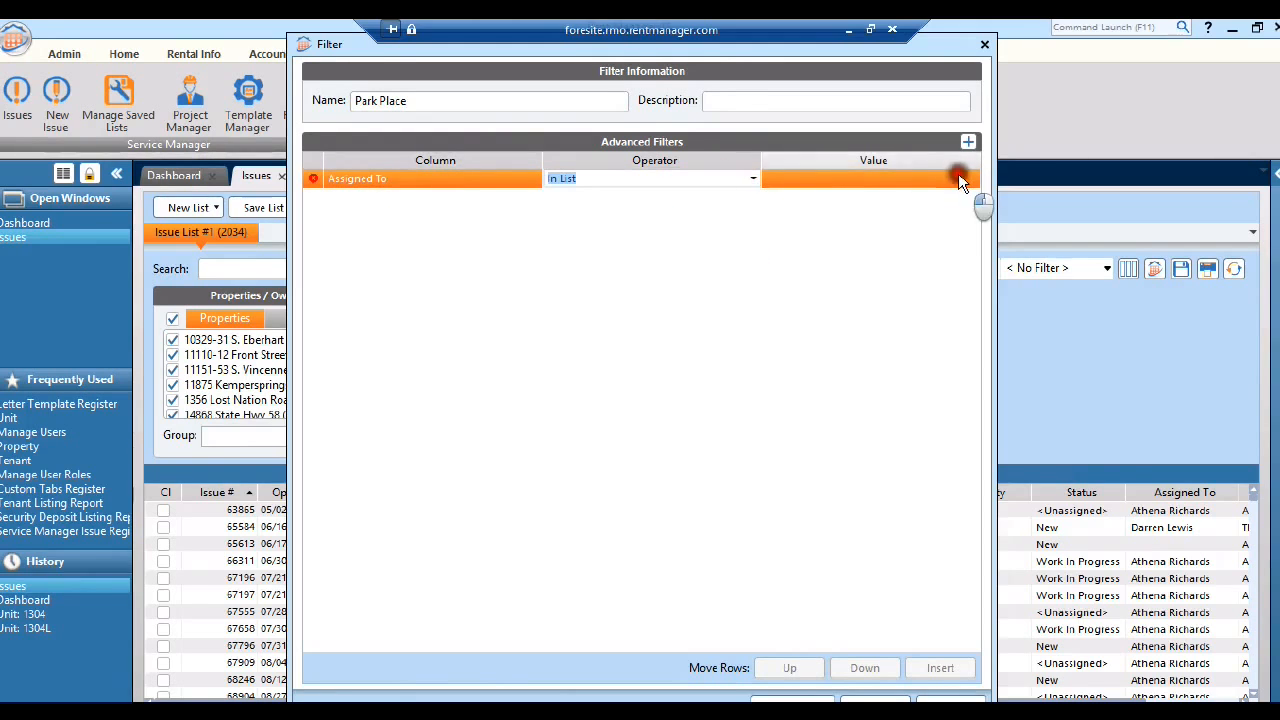
{"action": "left_click", "coordinate": [970, 180]}
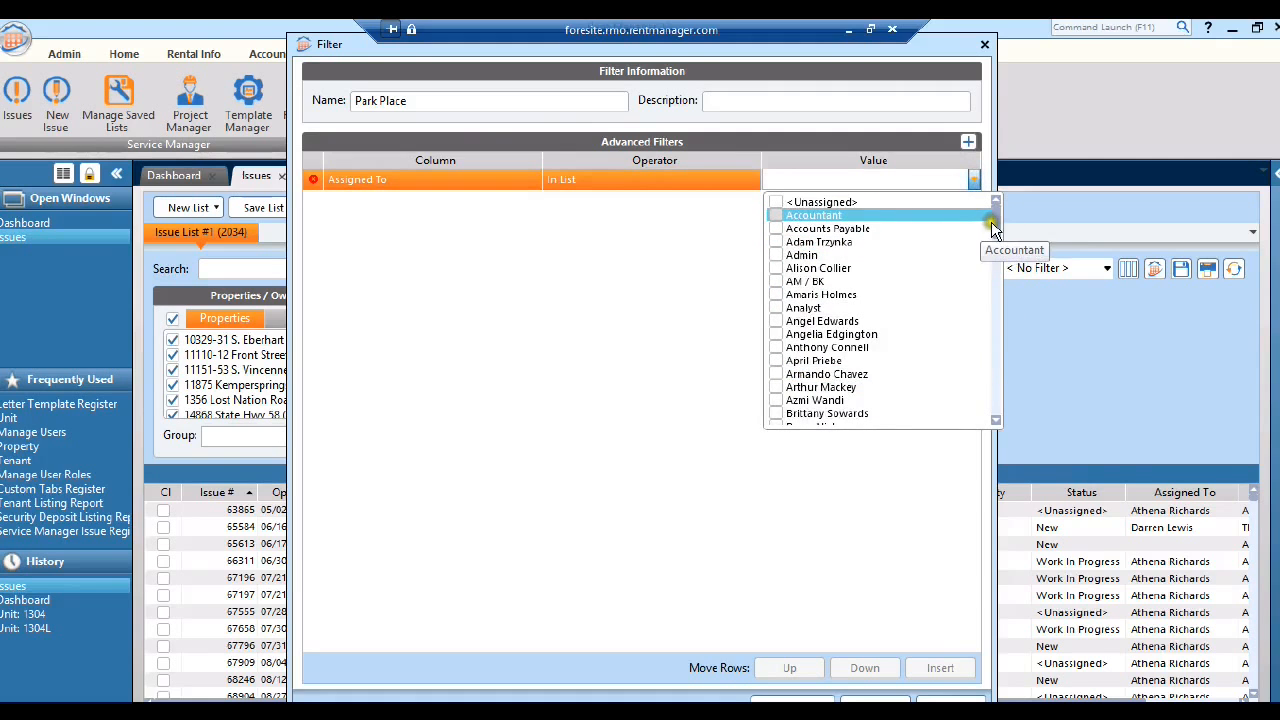
{"action": "left_click_drag", "start_coordinate": [993, 222], "coordinate": [997, 278]}
{"action": "left_click", "coordinate": [777, 296]}
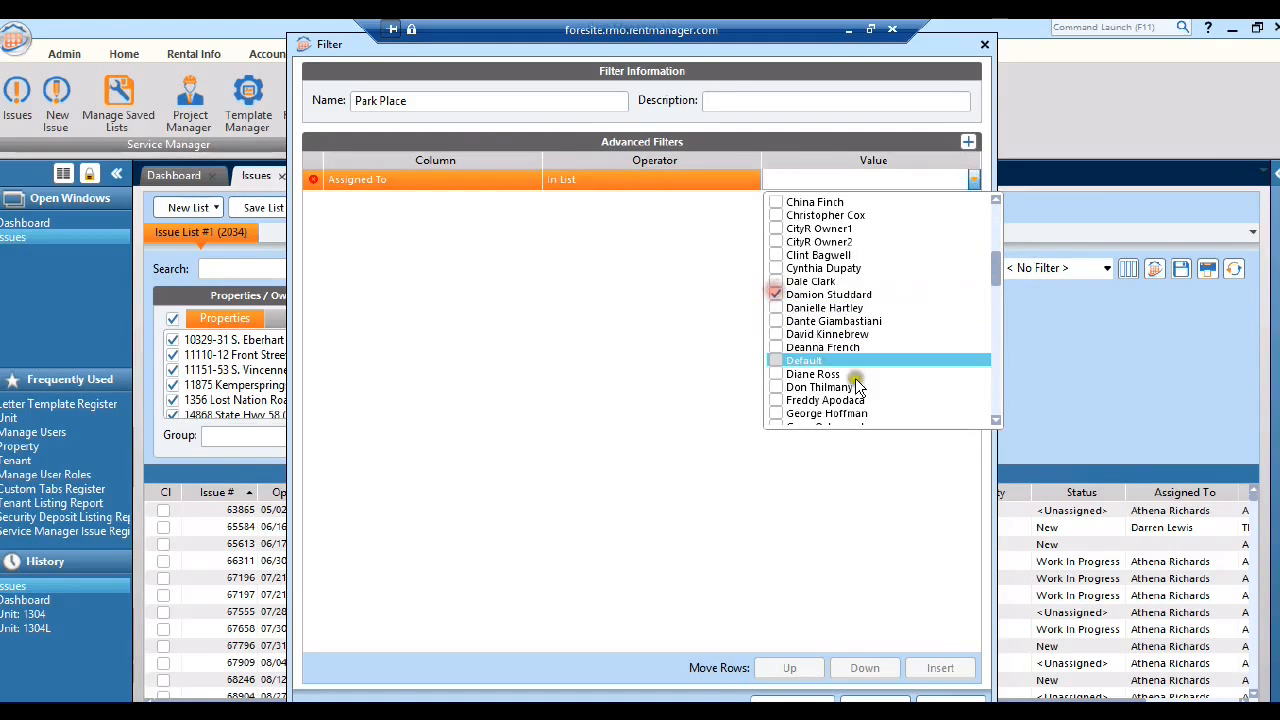
{"action": "left_click_drag", "start_coordinate": [1002, 270], "coordinate": [1005, 307]}
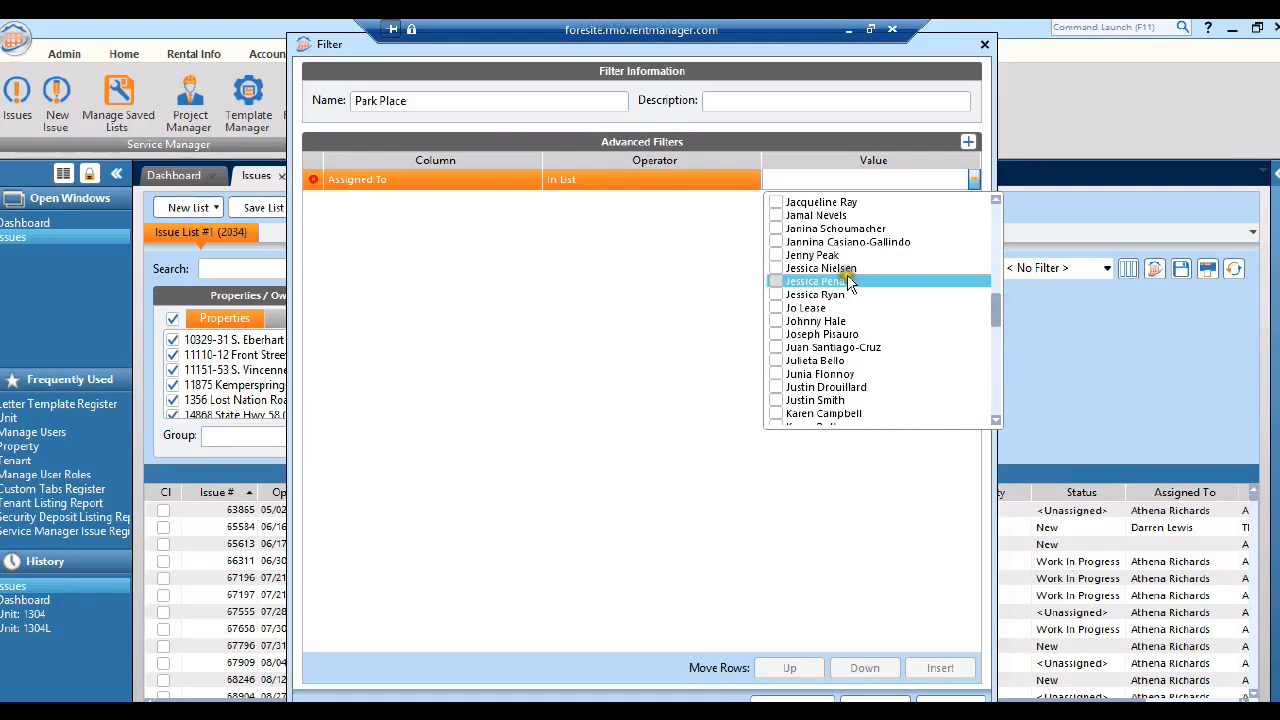
{"action": "left_click", "coordinate": [777, 215]}
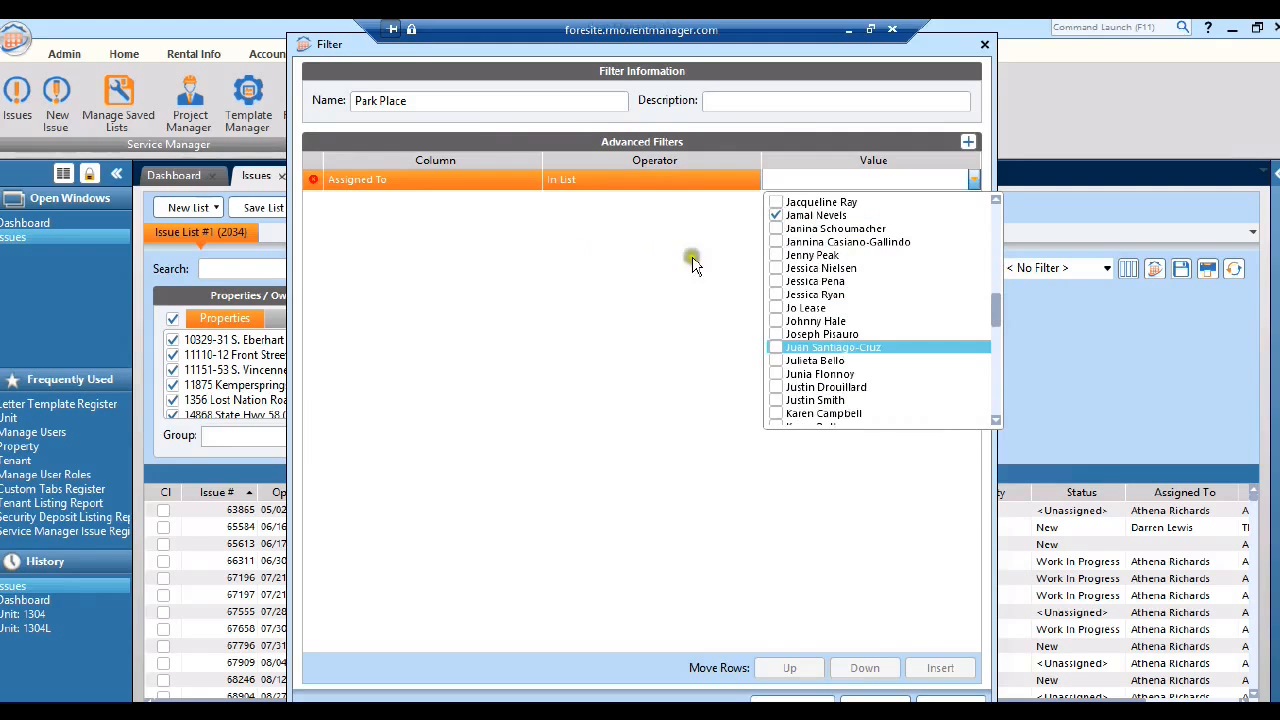
{"action": "left_click", "coordinate": [645, 270]}
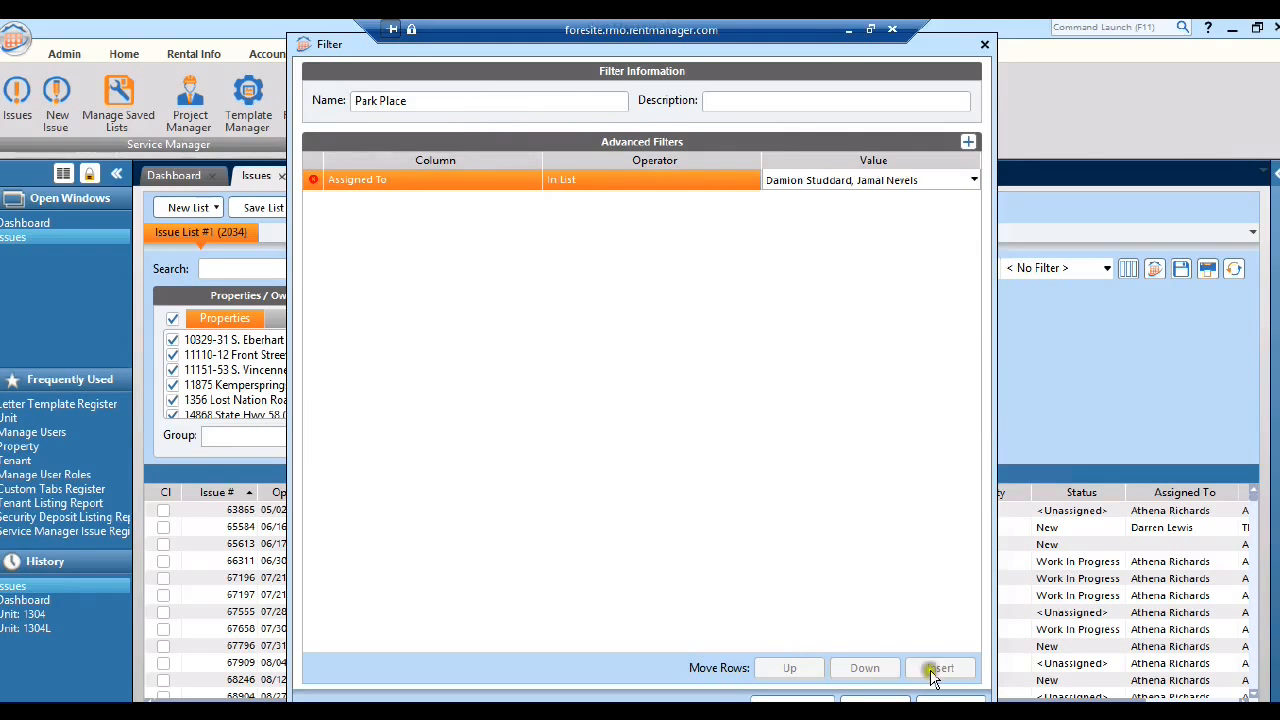
{"action": "left_click", "coordinate": [968, 144]}
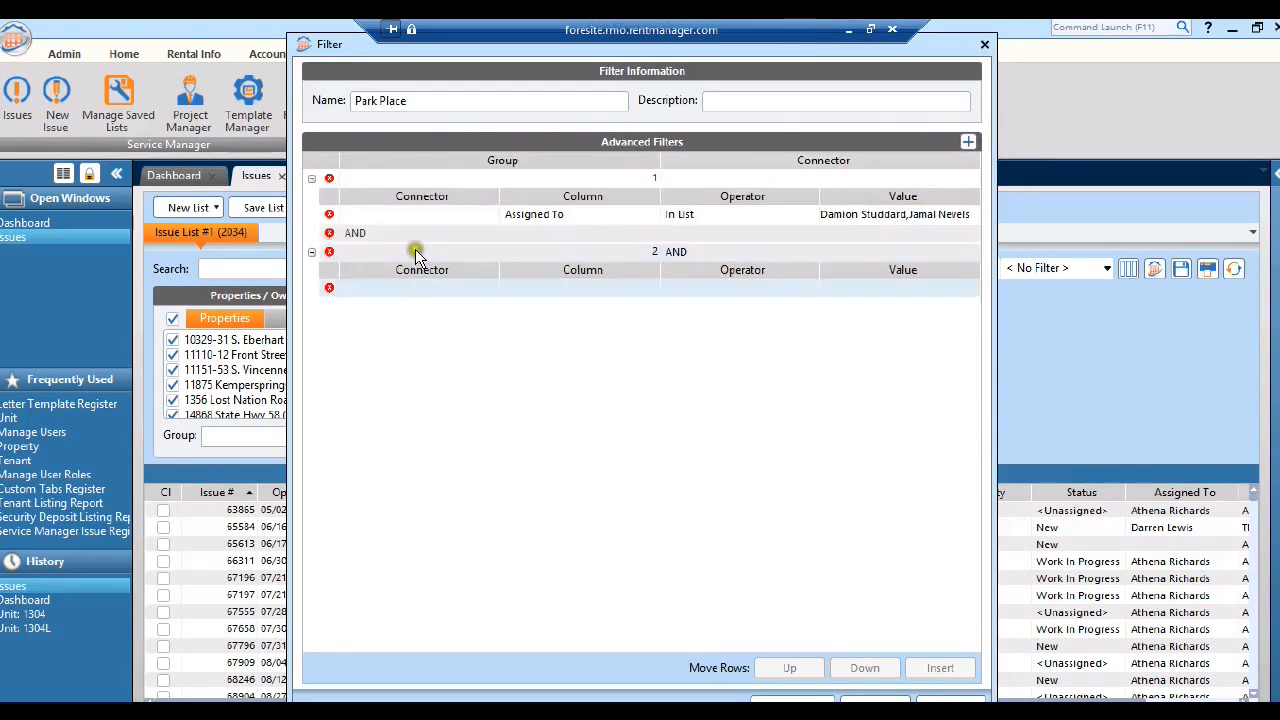
{"action": "left_click", "coordinate": [367, 233]}
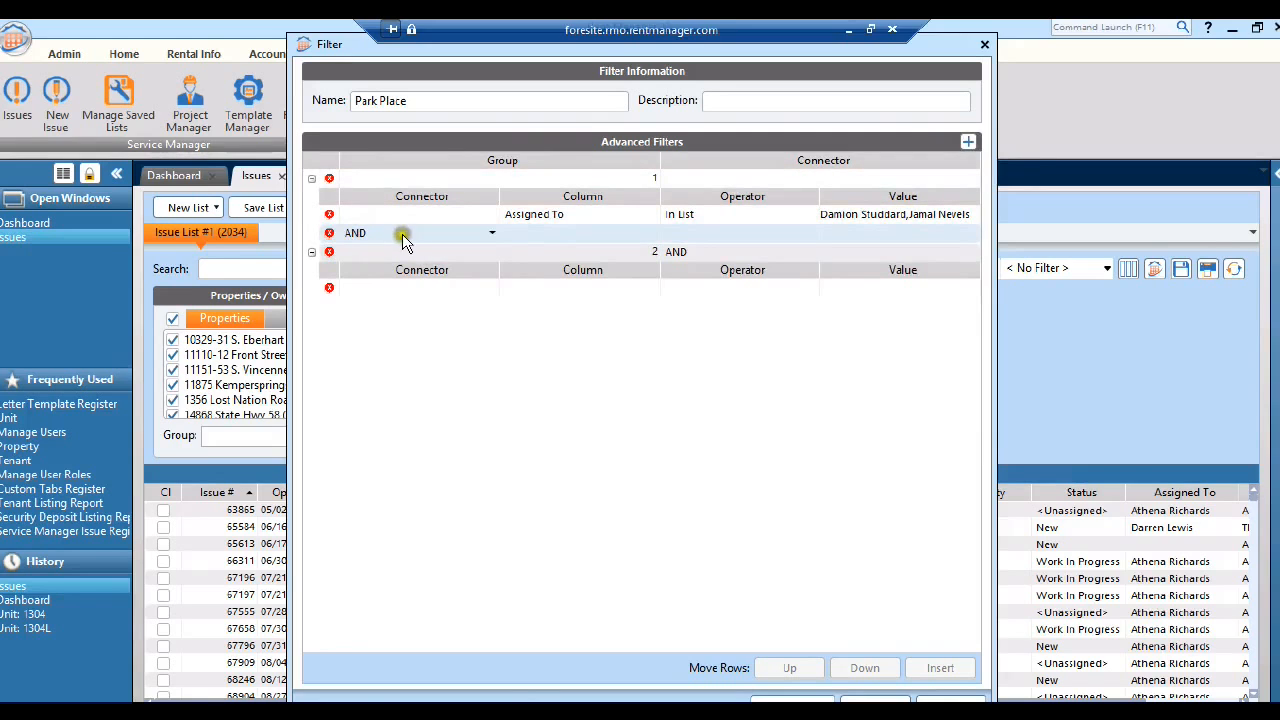
{"action": "left_click", "coordinate": [329, 252]}
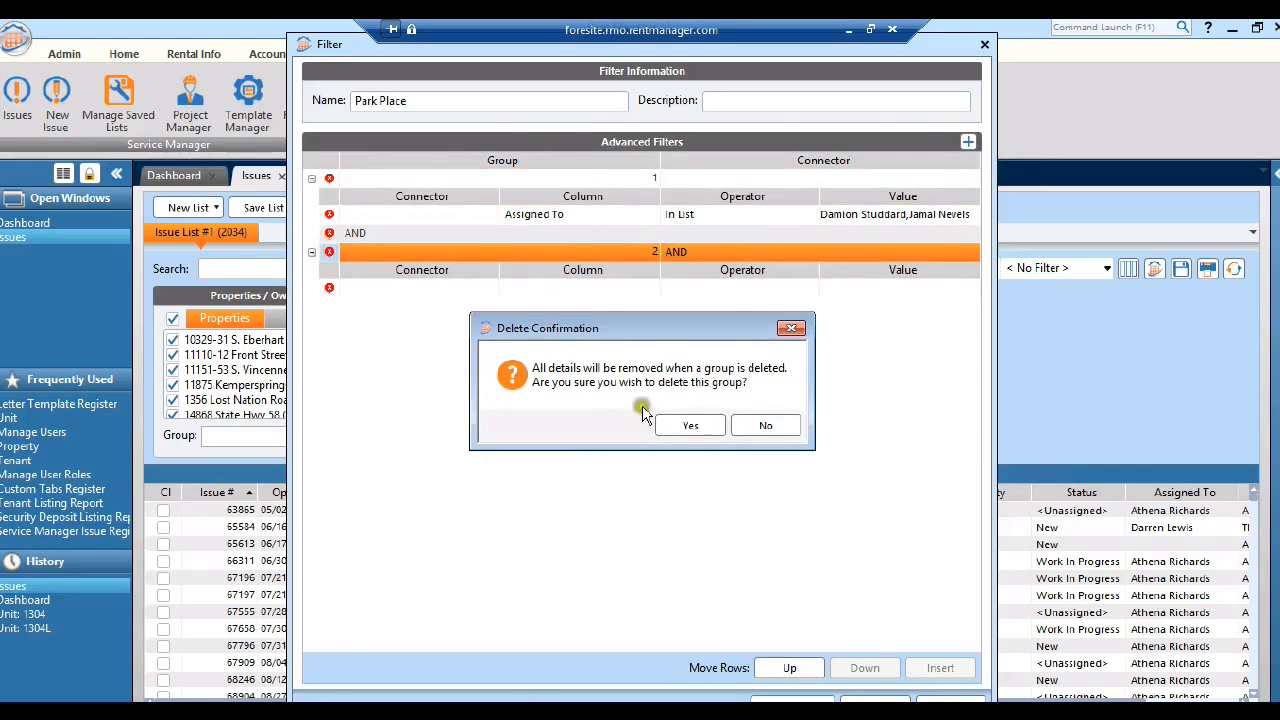
{"action": "left_click", "coordinate": [690, 425]}
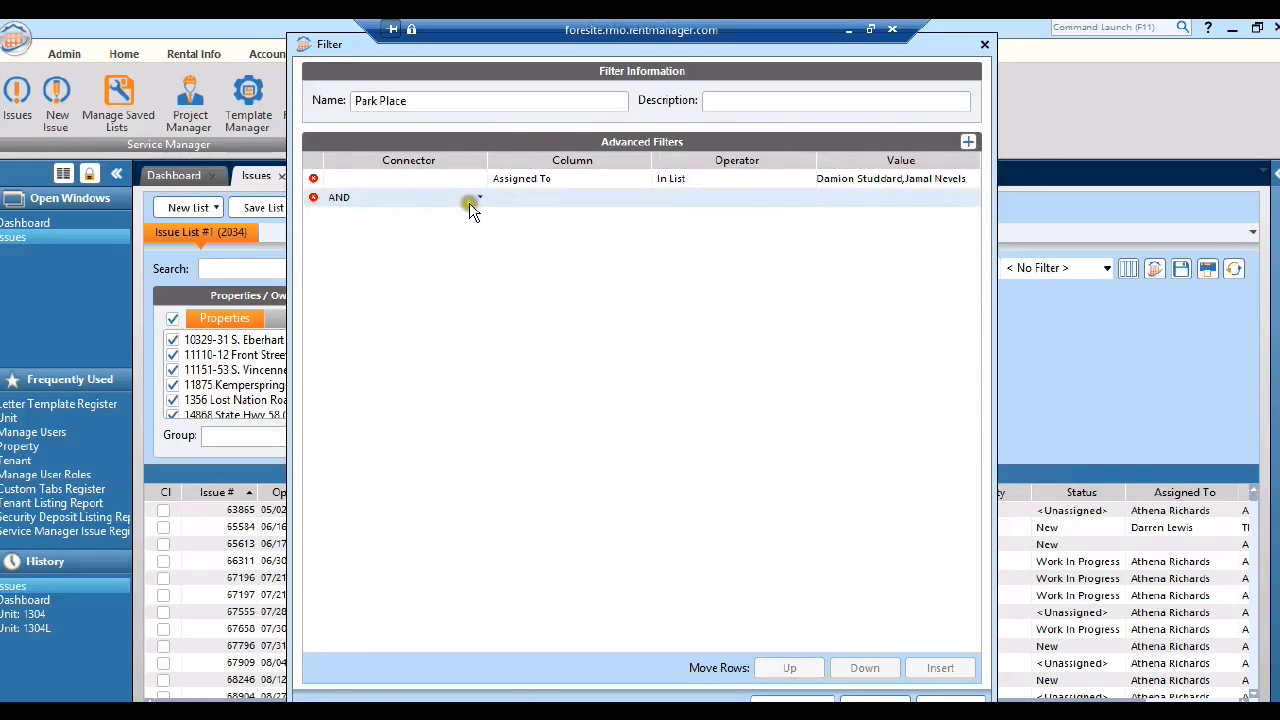
Step: Add a second condition joined with OR on the Property column, using the In List operator
{"action": "left_click", "coordinate": [474, 199]}
{"action": "left_click", "coordinate": [345, 226]}
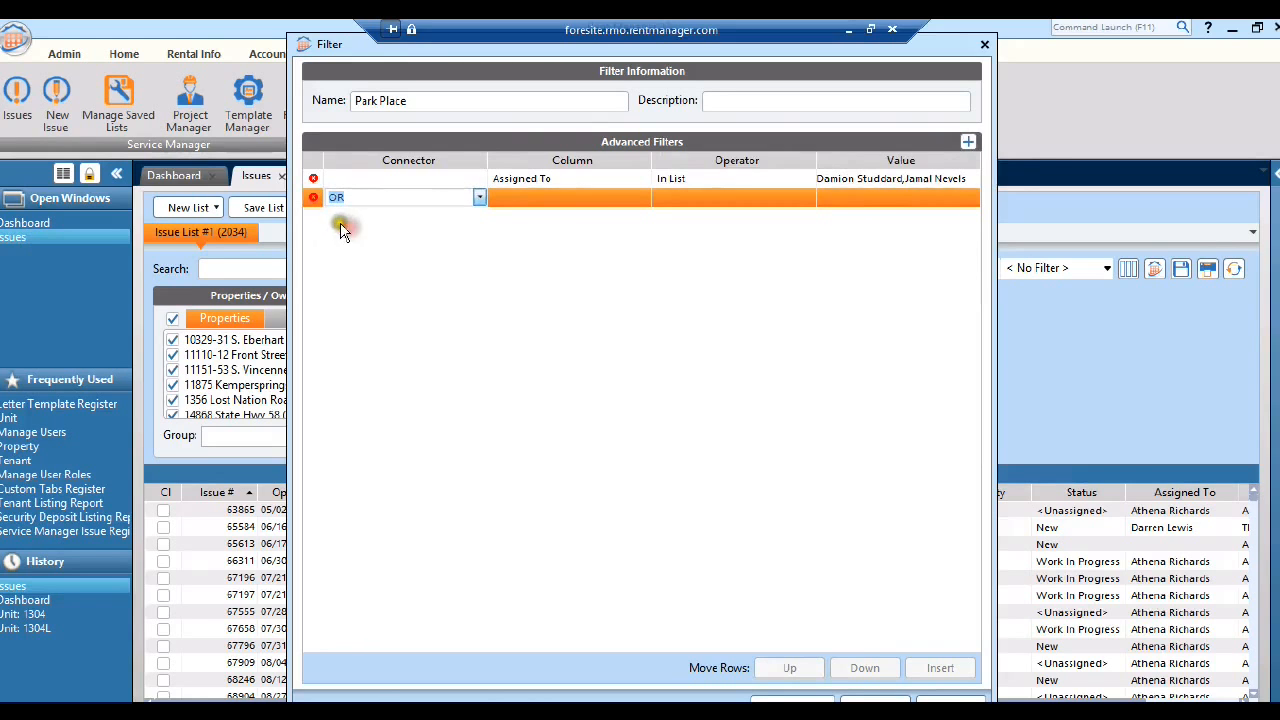
{"action": "left_click", "coordinate": [643, 197]}
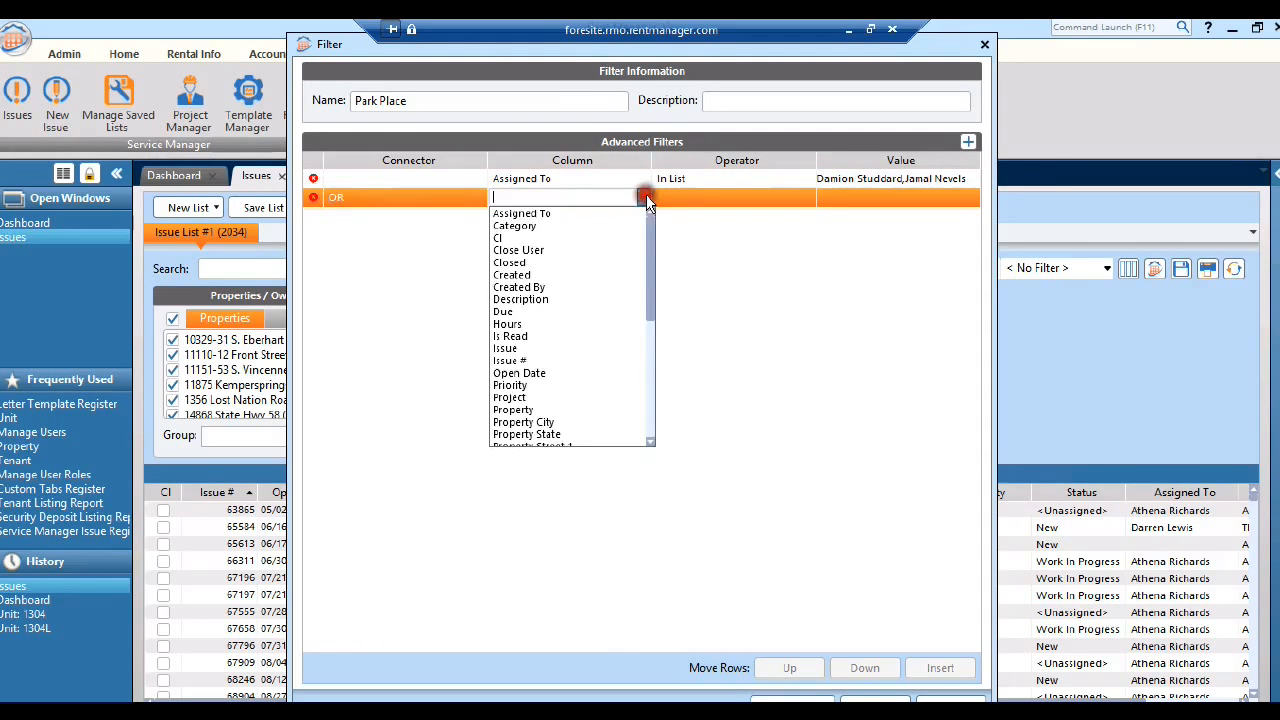
{"action": "left_click", "coordinate": [520, 410]}
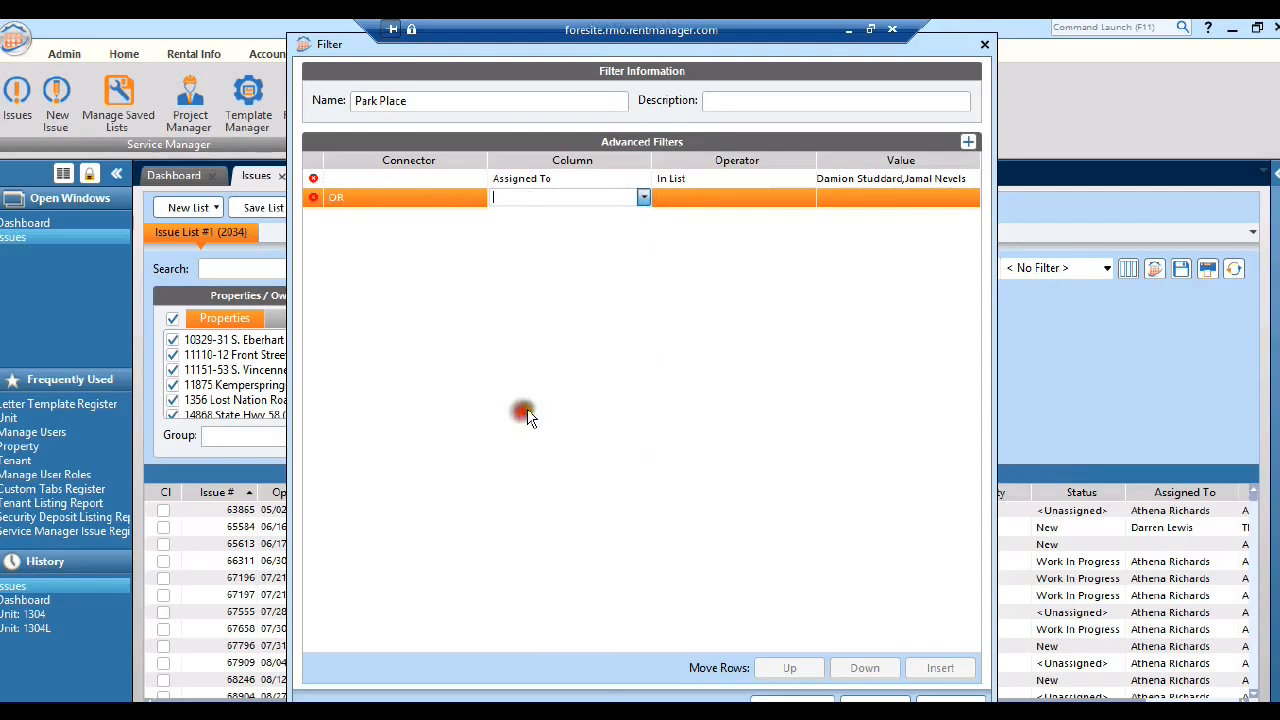
{"action": "left_click", "coordinate": [766, 195]}
{"action": "left_click", "coordinate": [807, 197]}
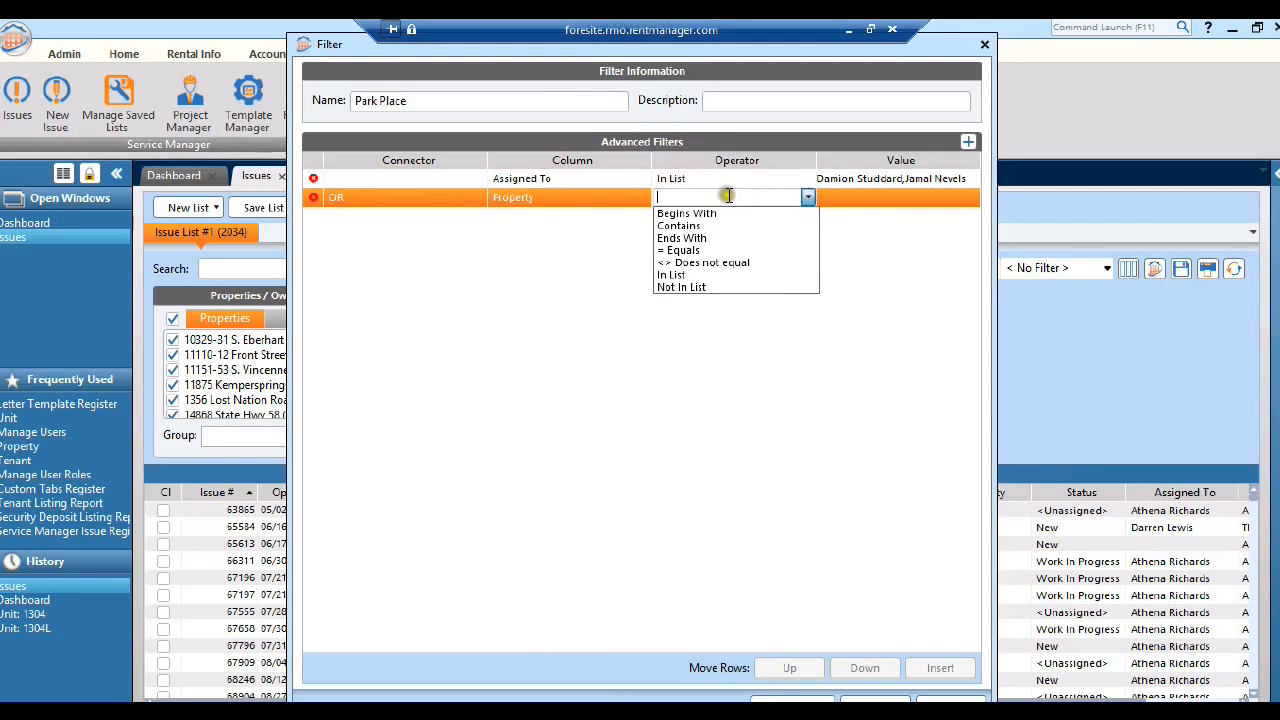
{"action": "left_click", "coordinate": [675, 274]}
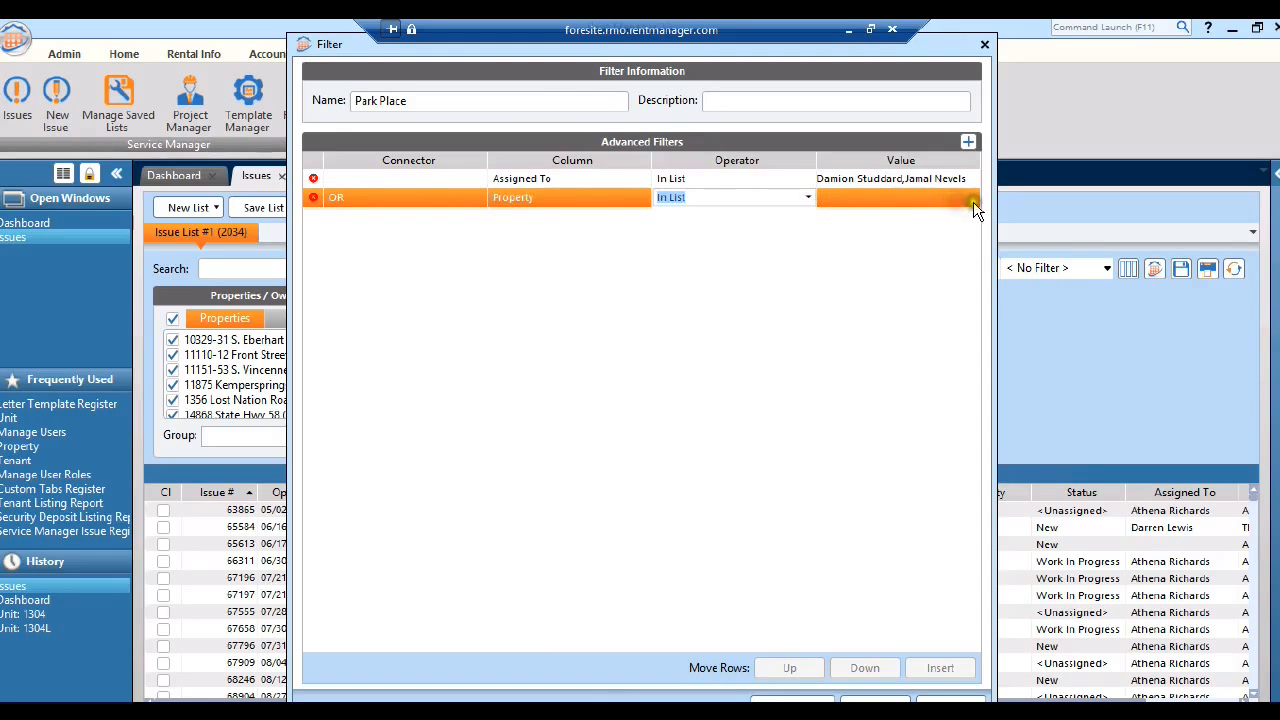
Step: Choose Park Place Apartments as the Property condition's value, and save and apply the filter
{"action": "left_click", "coordinate": [957, 205]}
{"action": "left_click", "coordinate": [973, 198]}
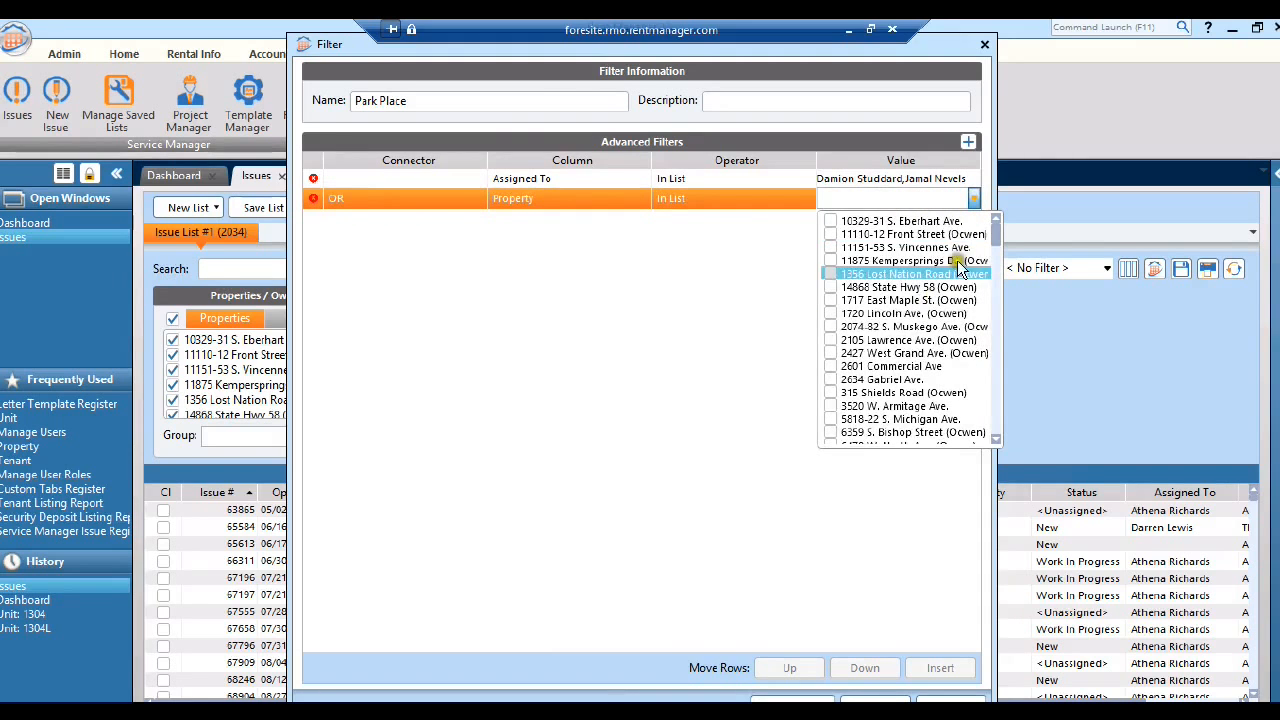
{"action": "left_click_drag", "start_coordinate": [997, 248], "coordinate": [991, 289]}
{"action": "left_click", "coordinate": [831, 339]}
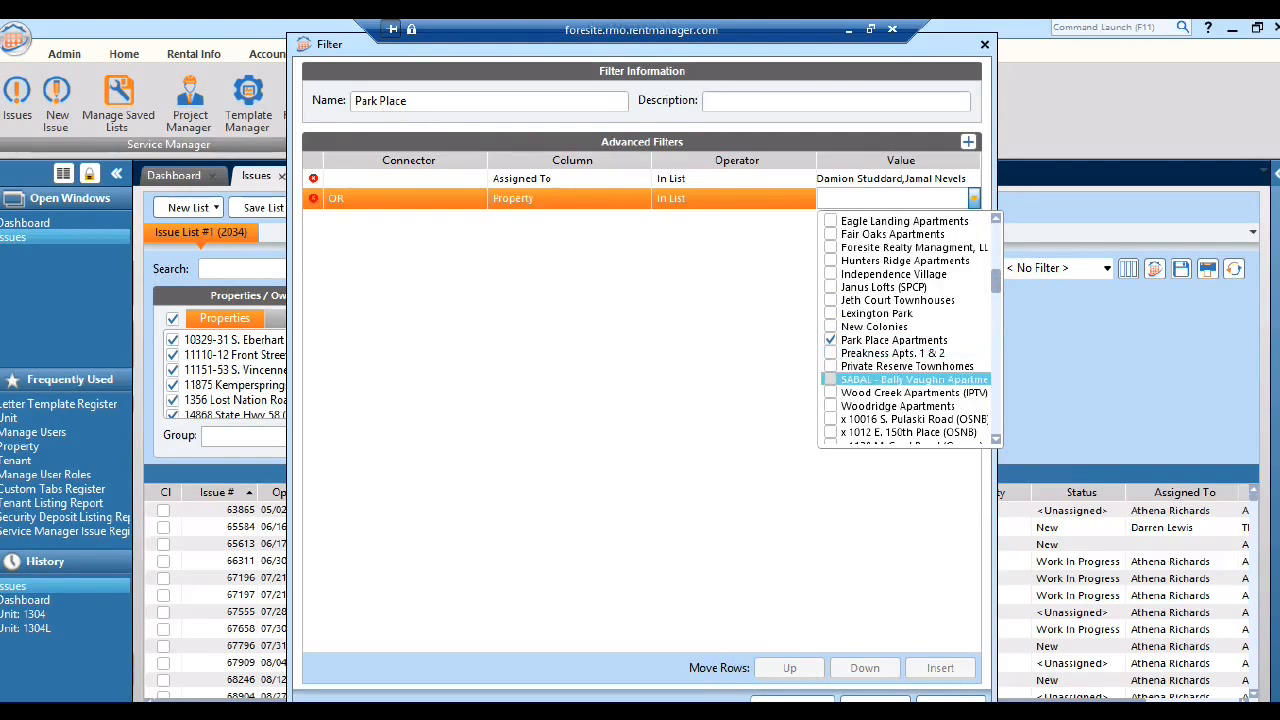
{"action": "left_click", "coordinate": [816, 701]}
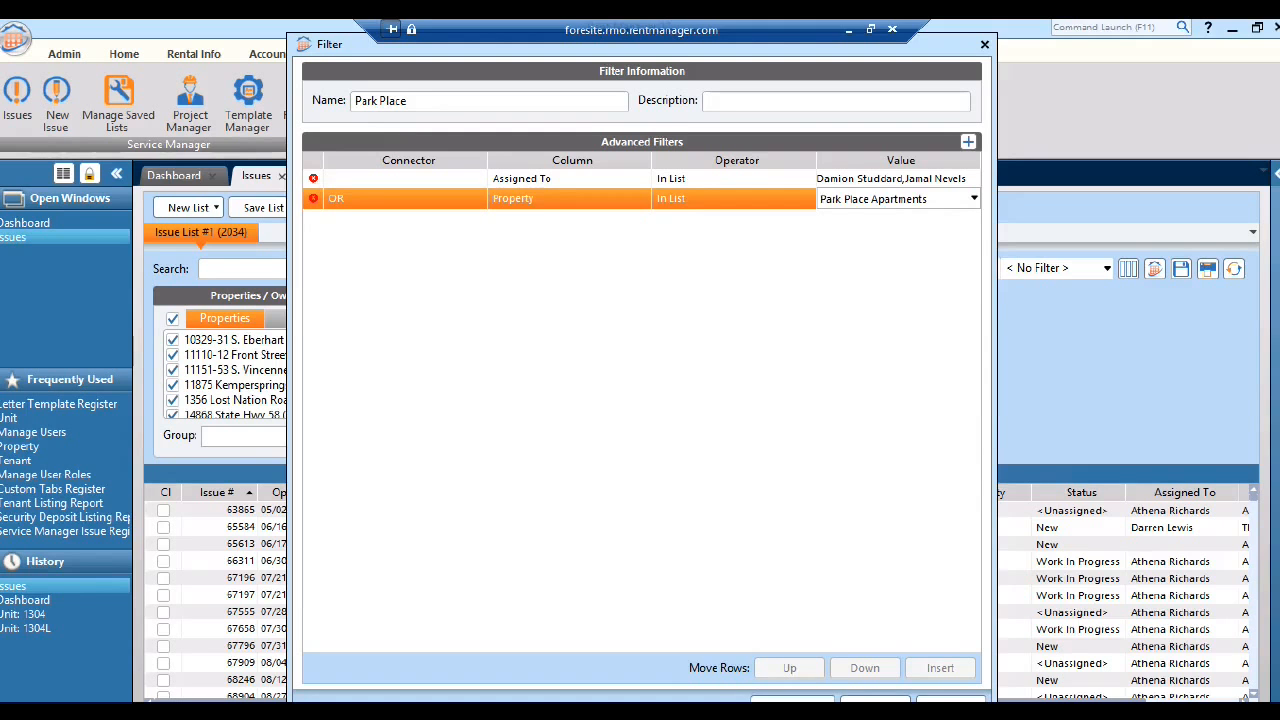
{"action": "left_click", "coordinate": [792, 700]}
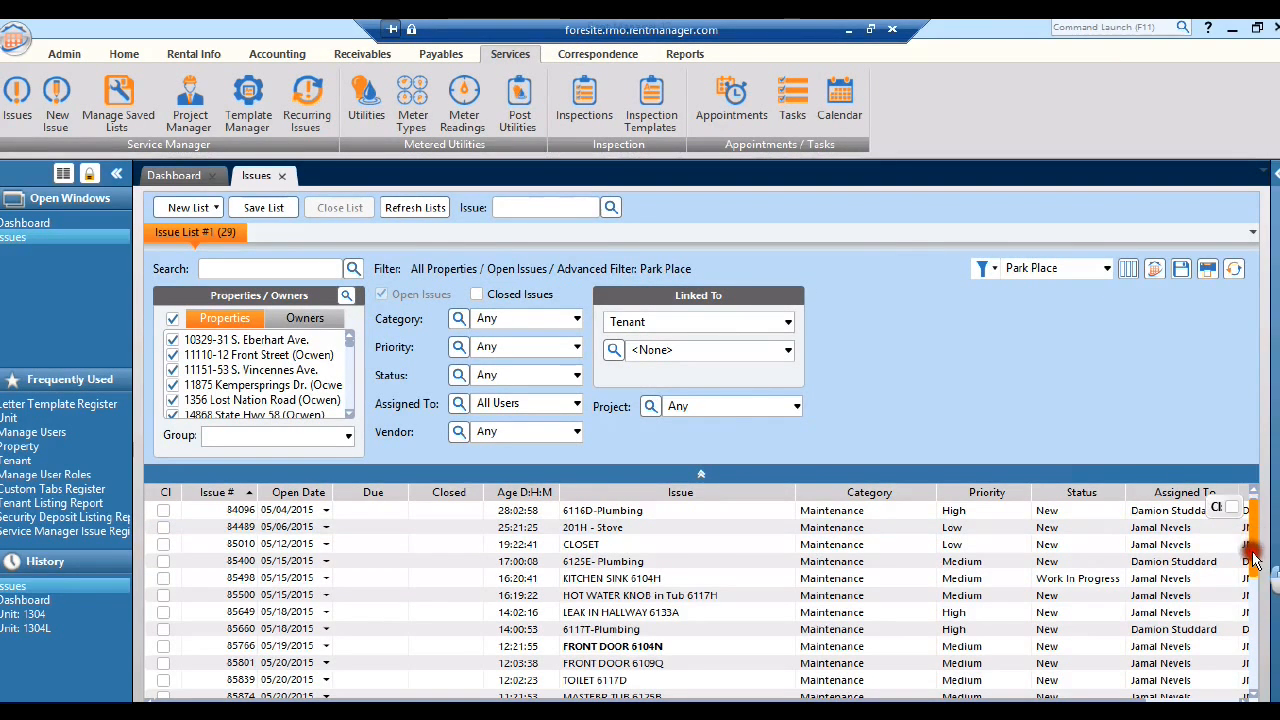
Step: Collapse the filter options above the issues list and adjust its columns, keeping the selected columns and narrowing Due
{"action": "left_click_drag", "start_coordinate": [1253, 655], "coordinate": [1253, 683]}
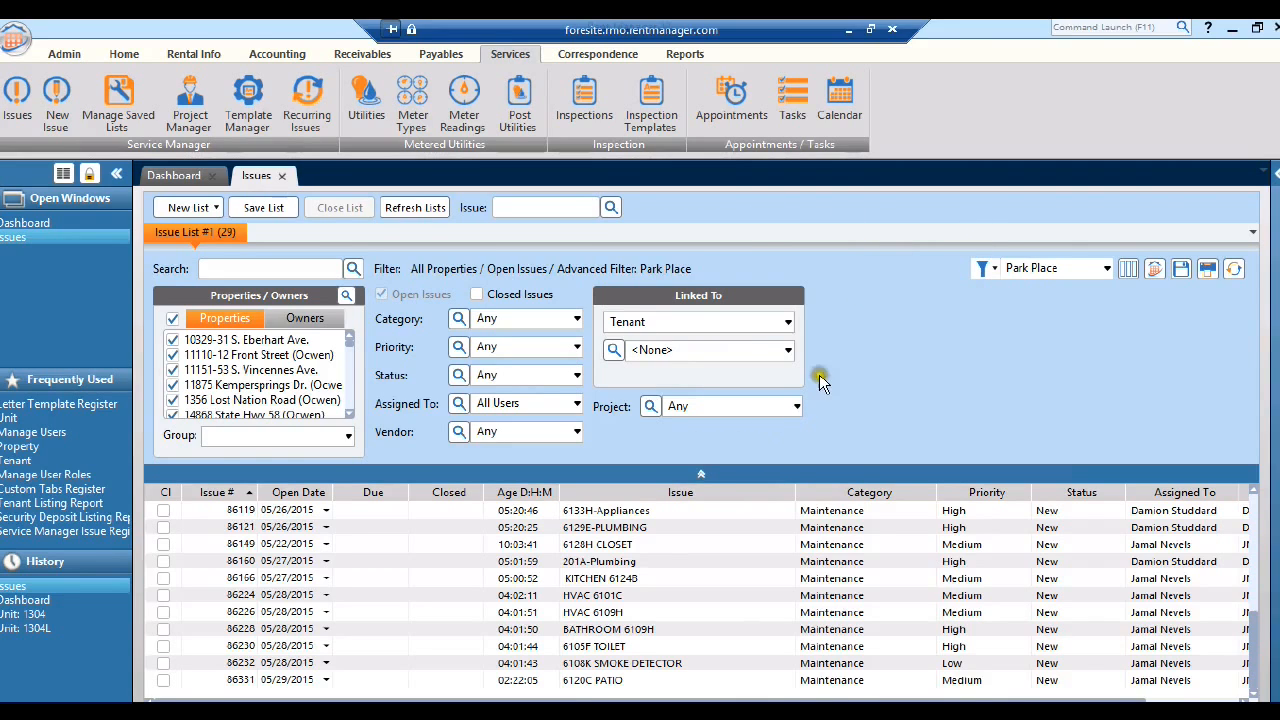
{"action": "left_click", "coordinate": [702, 481]}
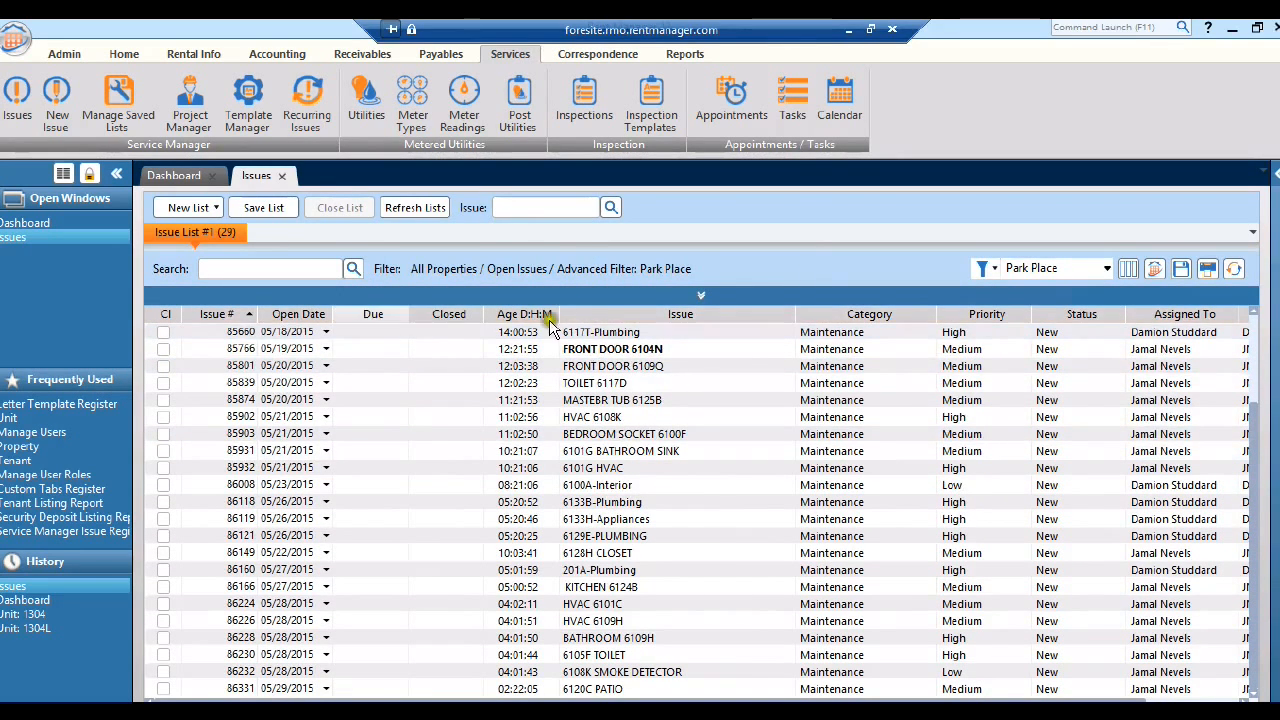
{"action": "left_click", "coordinate": [1127, 268]}
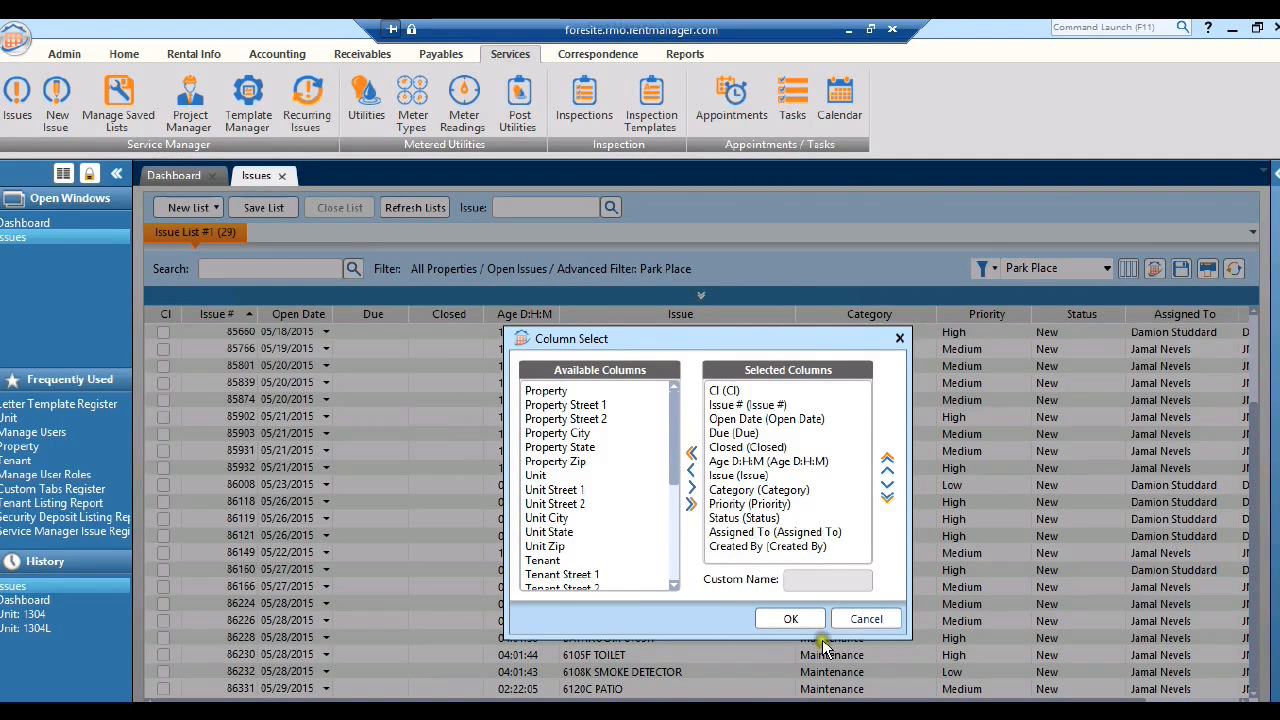
{"action": "left_click", "coordinate": [790, 618]}
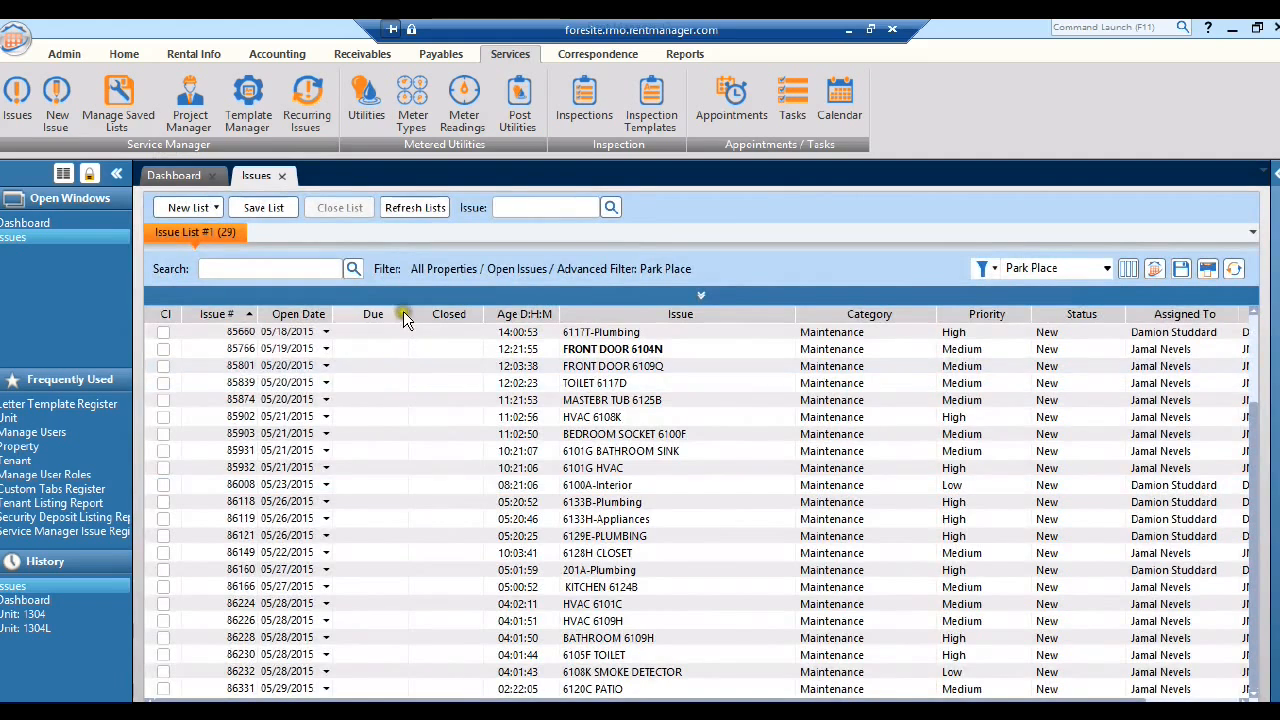
{"action": "left_click_drag", "start_coordinate": [407, 314], "coordinate": [390, 314]}
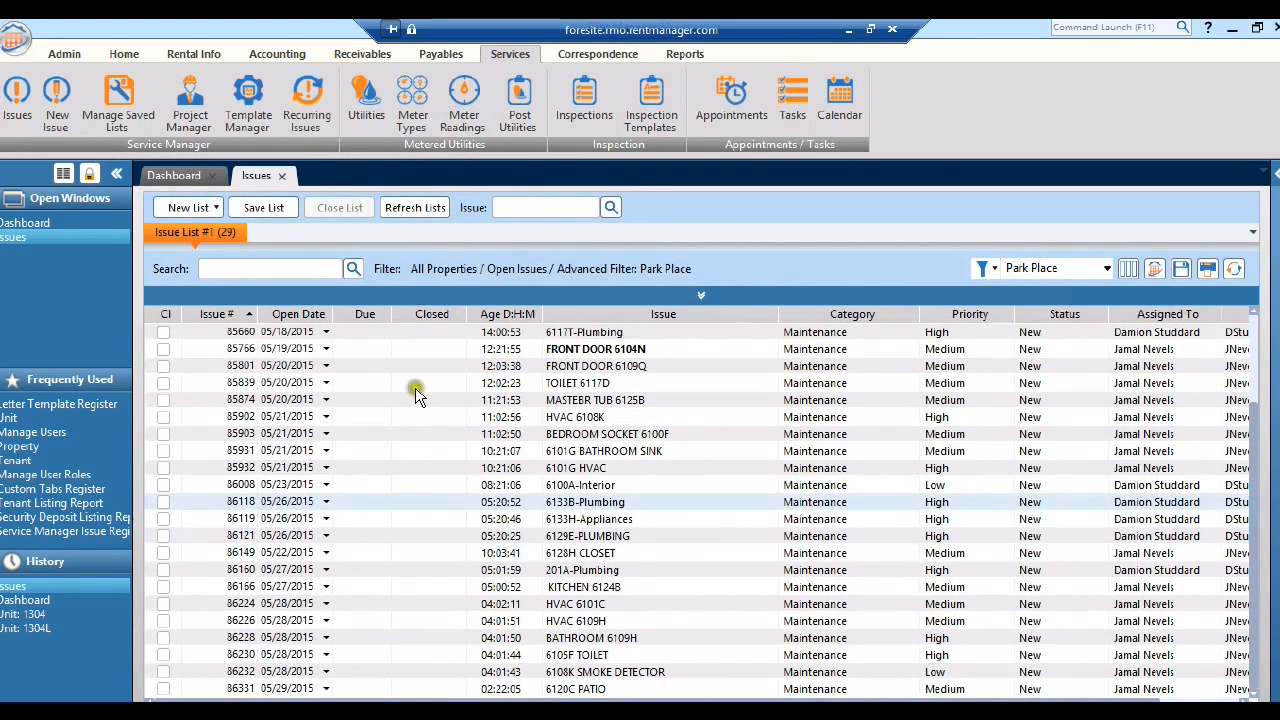
Step: Expand the filter options above the issues list and check the saved filters on offer, keeping Park Place selected
{"action": "left_click", "coordinate": [702, 297]}
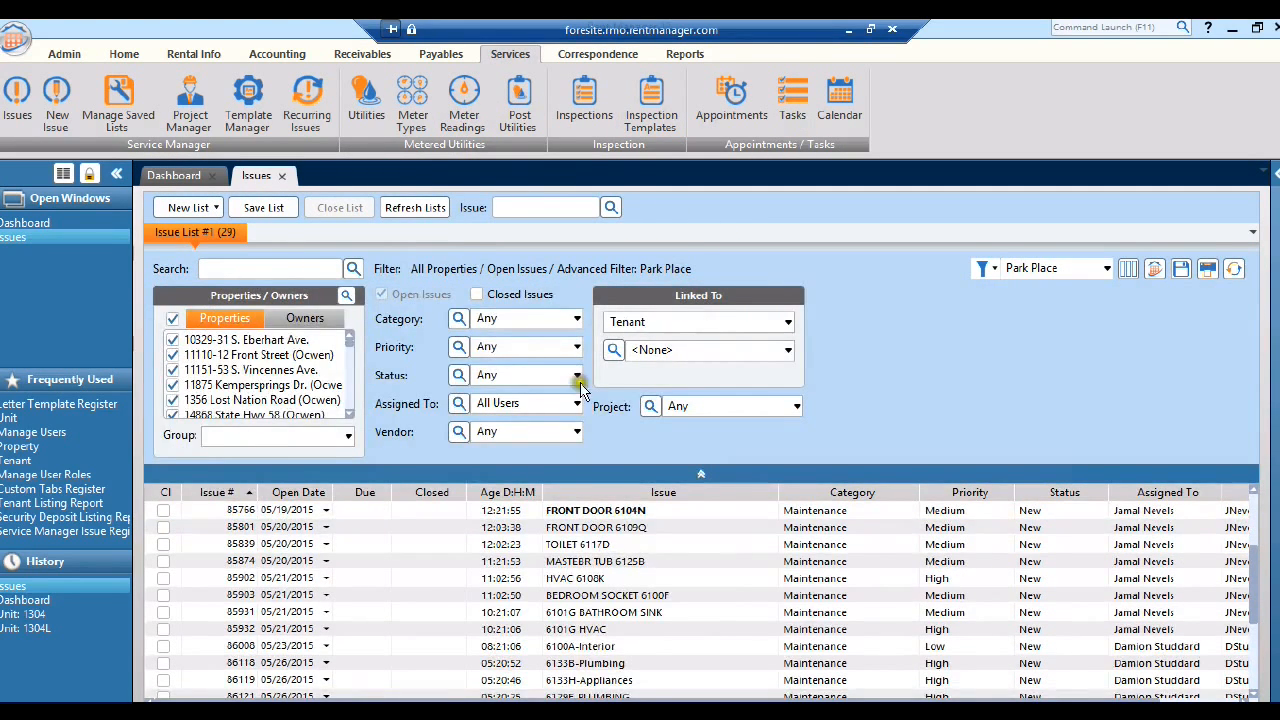
{"action": "left_click", "coordinate": [1105, 270]}
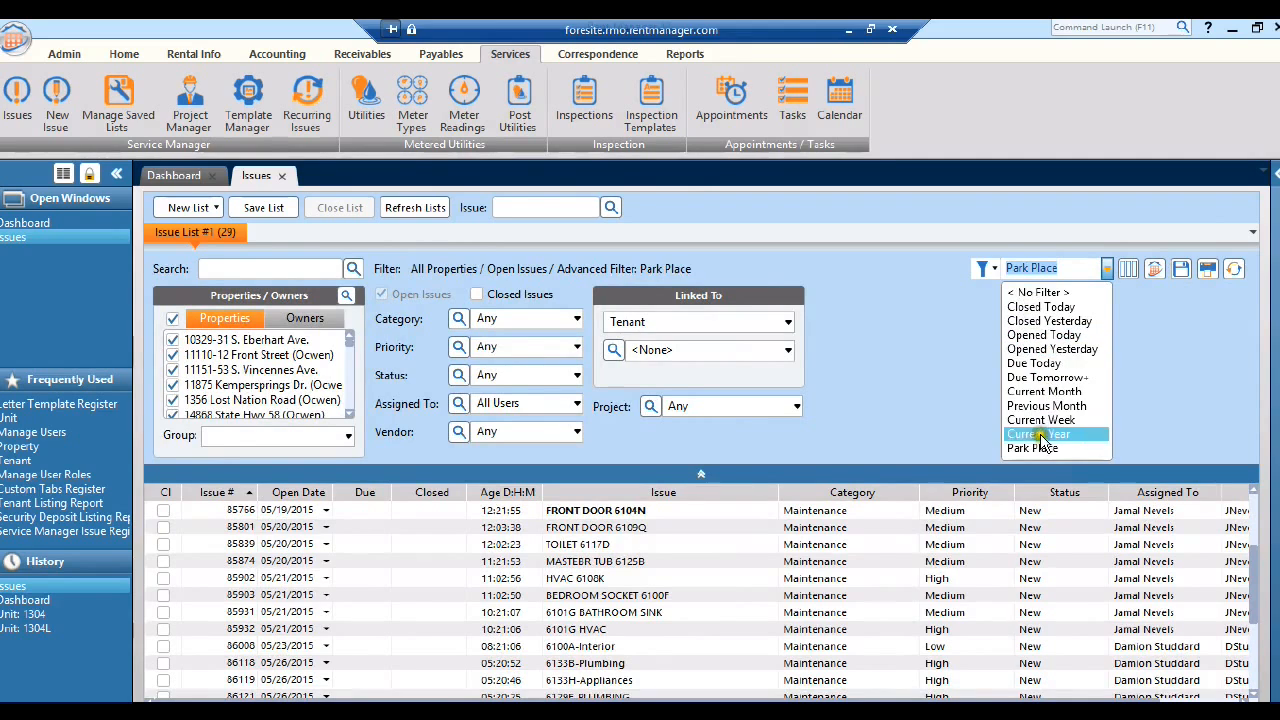
{"action": "left_click", "coordinate": [877, 348]}
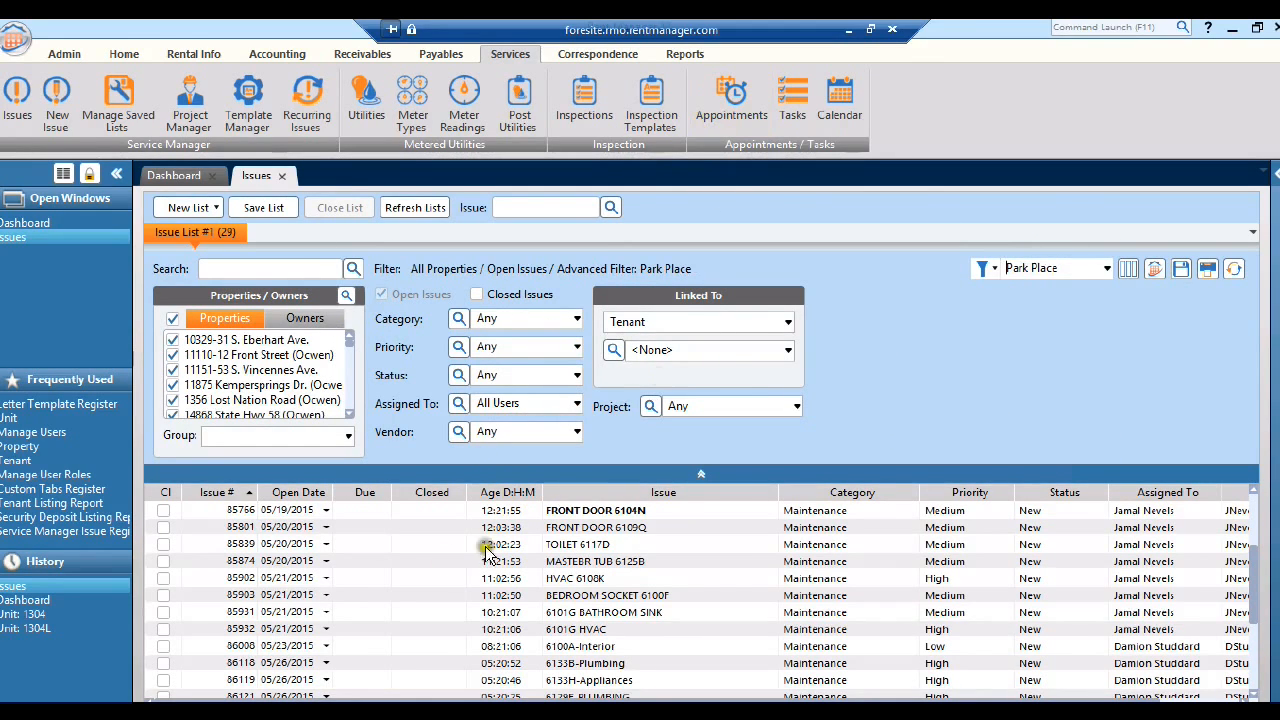
Step: Open a blank service issue and view the tenant search for its links, closing the search without choosing a tenant
{"action": "left_click", "coordinate": [68, 92]}
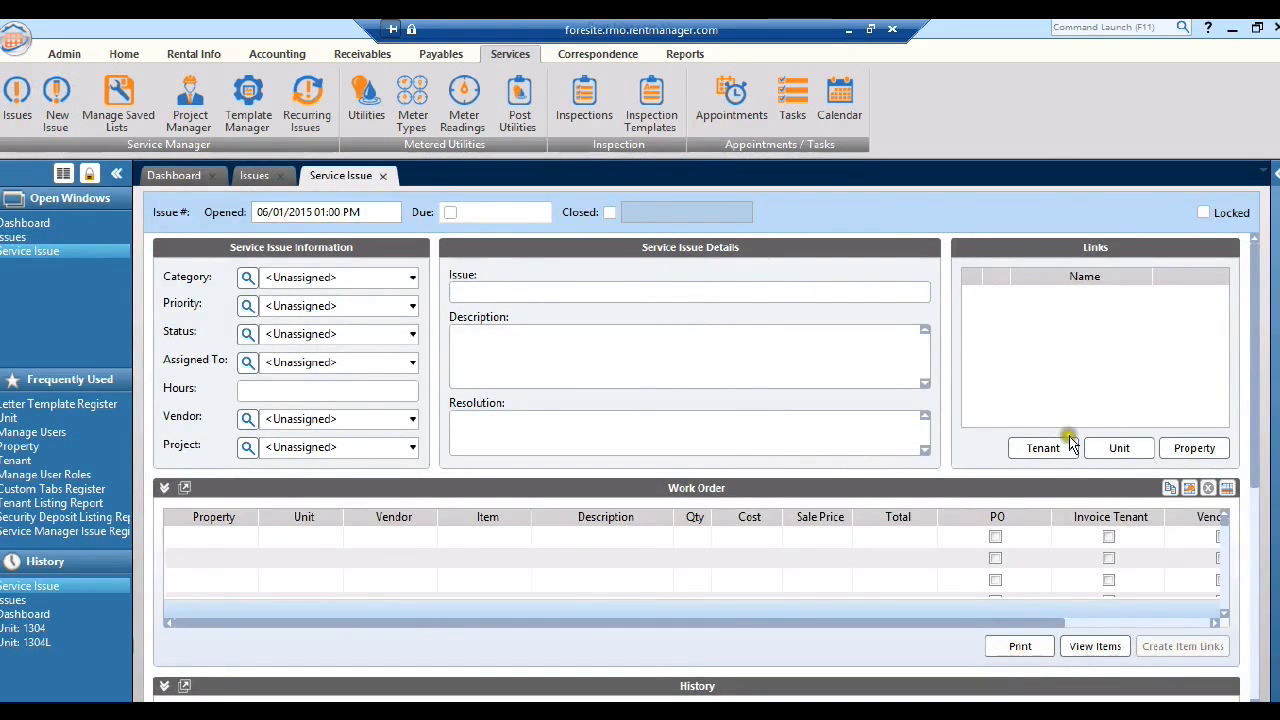
{"action": "left_click", "coordinate": [1070, 449]}
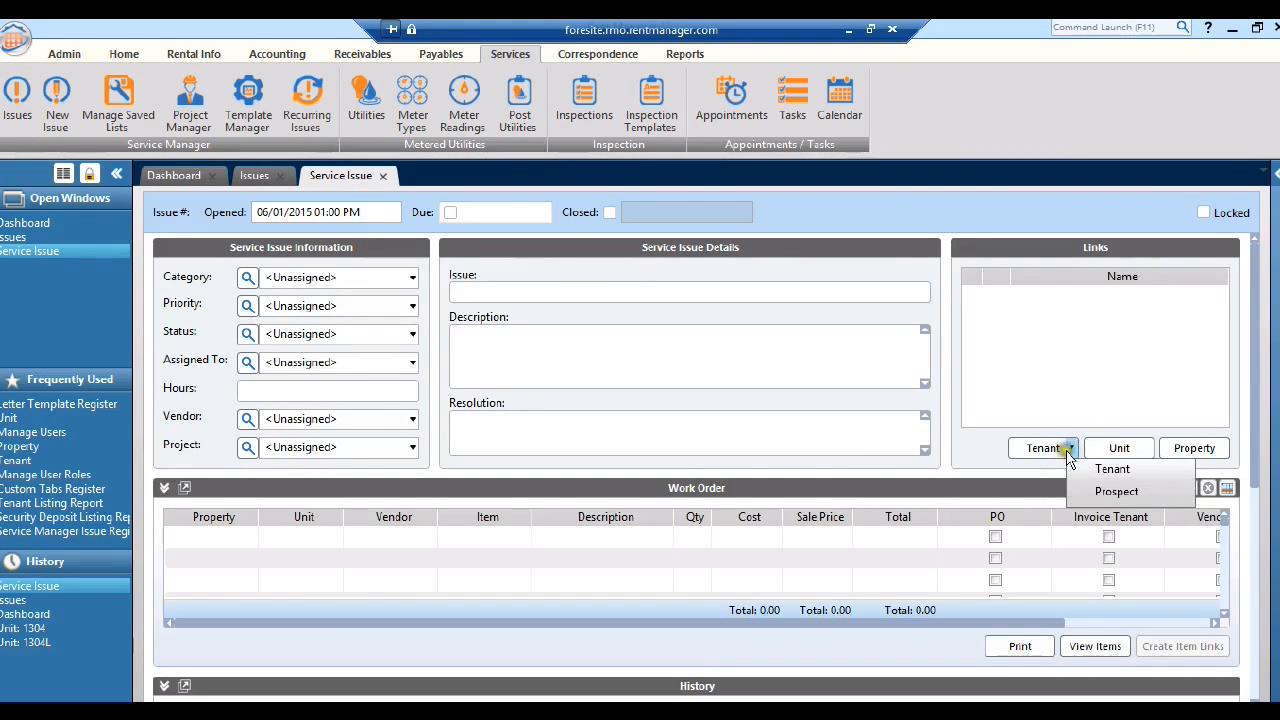
{"action": "left_click", "coordinate": [1105, 470]}
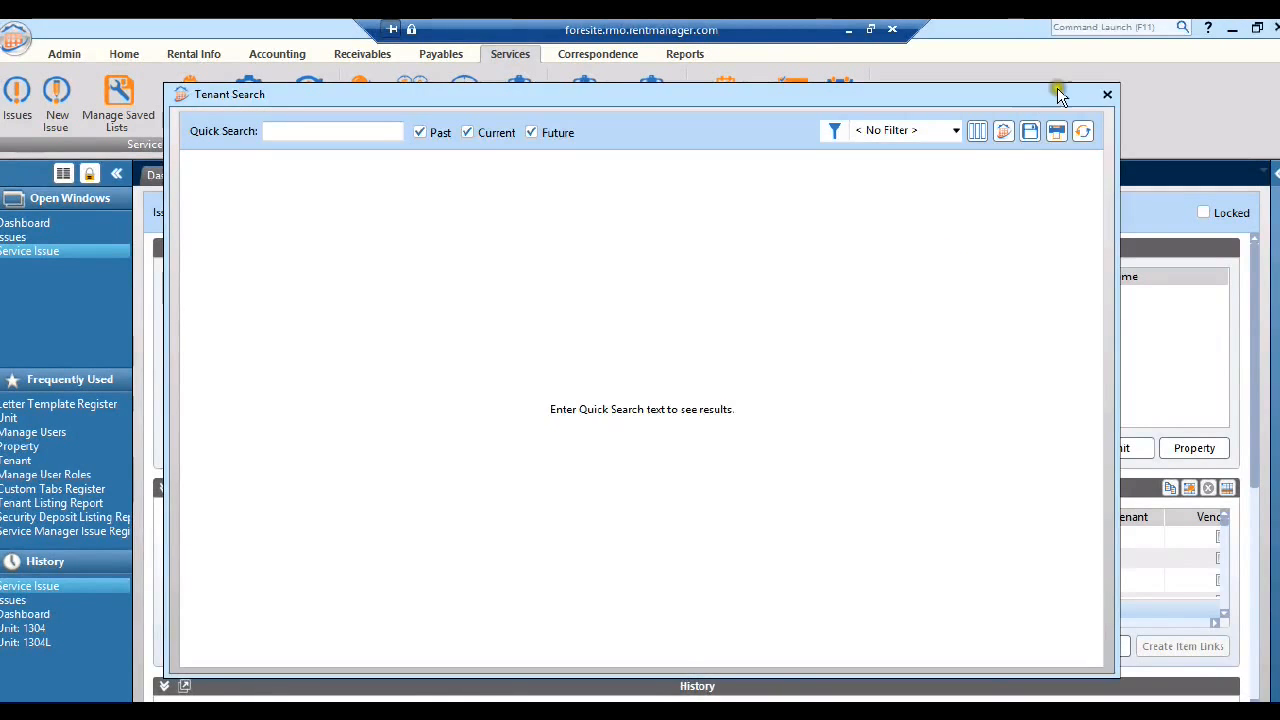
{"action": "left_click", "coordinate": [1108, 94]}
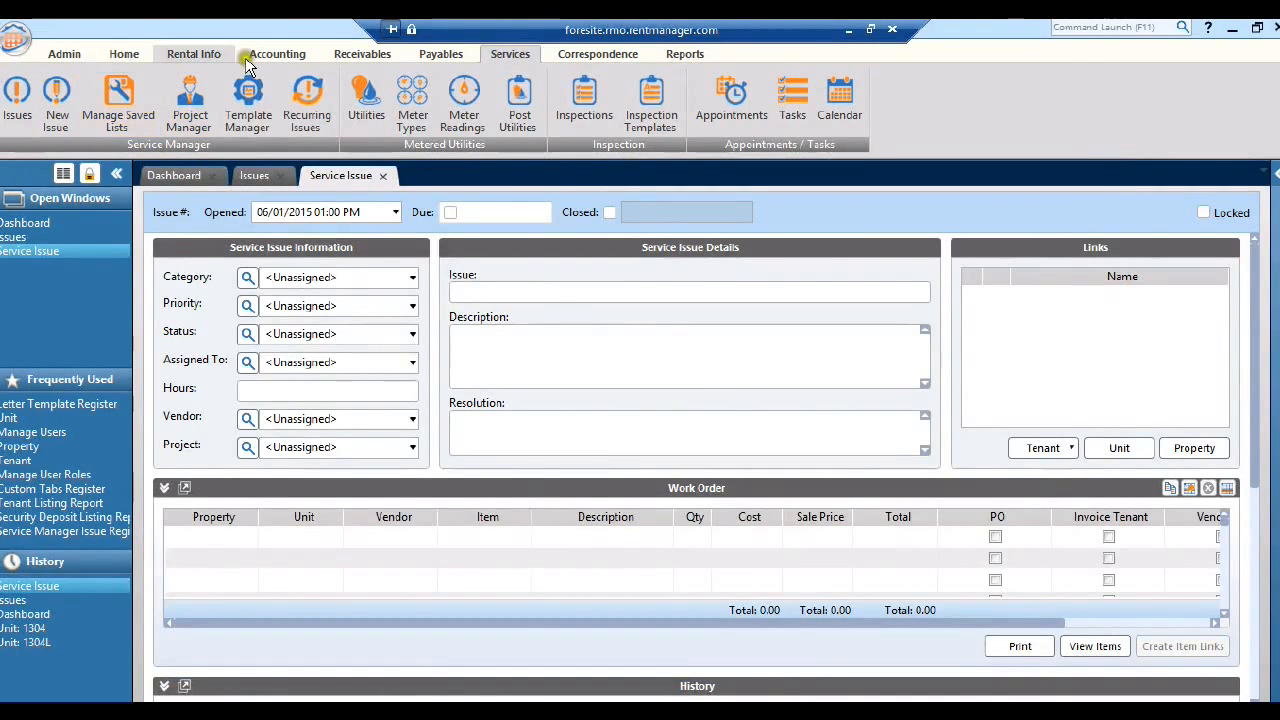
Step: From the tenant records, create a service issue for the tenant of unit F25 at x Chestnut Ridge and check its links
{"action": "left_click", "coordinate": [193, 54]}
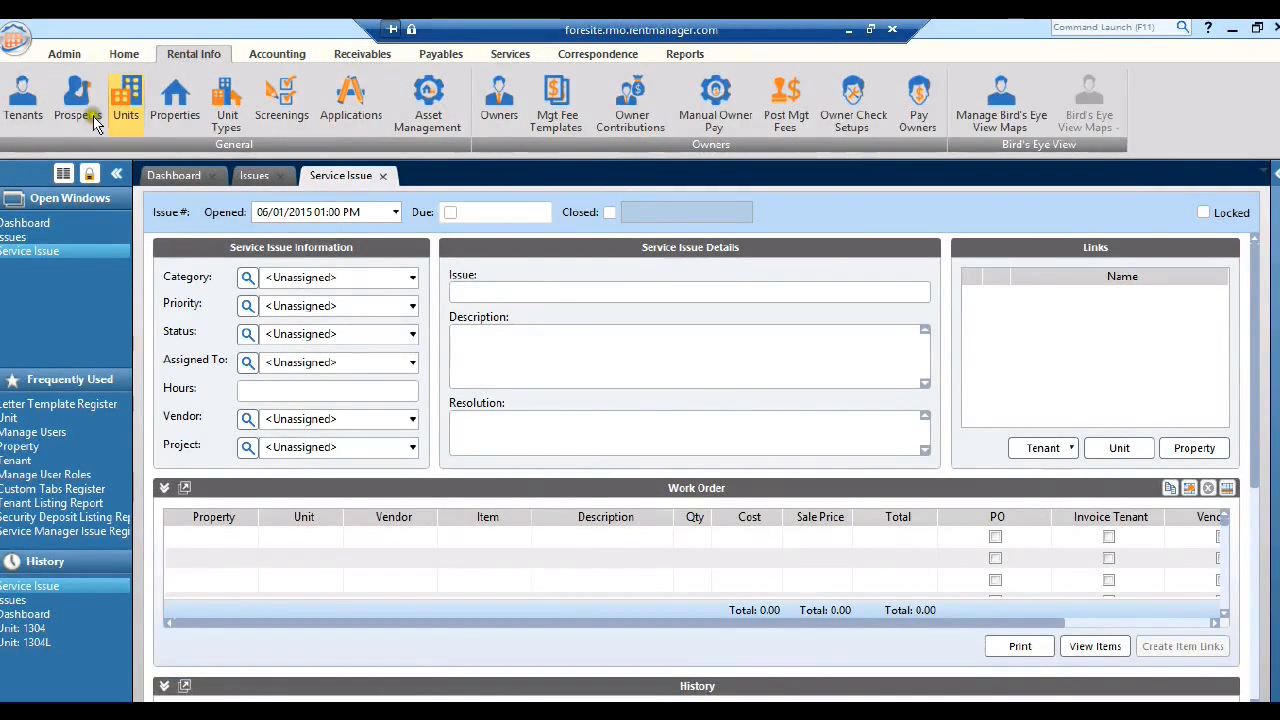
{"action": "left_click", "coordinate": [12, 97]}
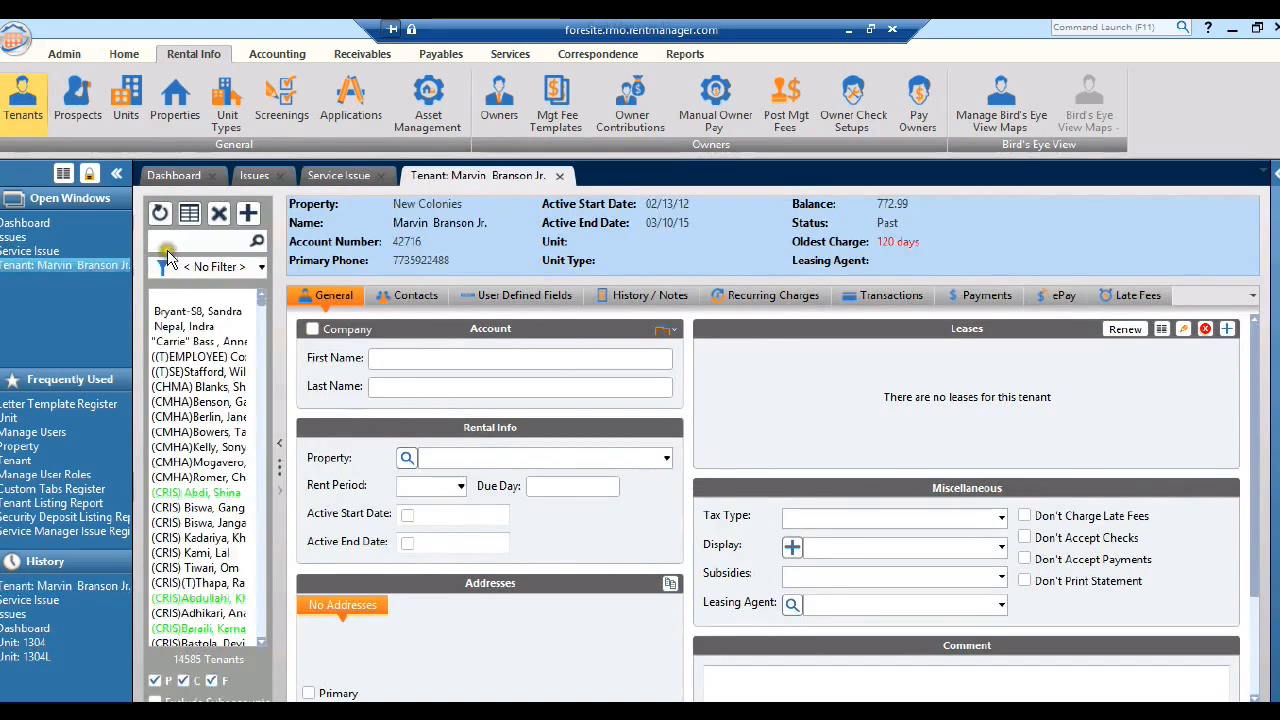
{"action": "right_click", "coordinate": [188, 342]}
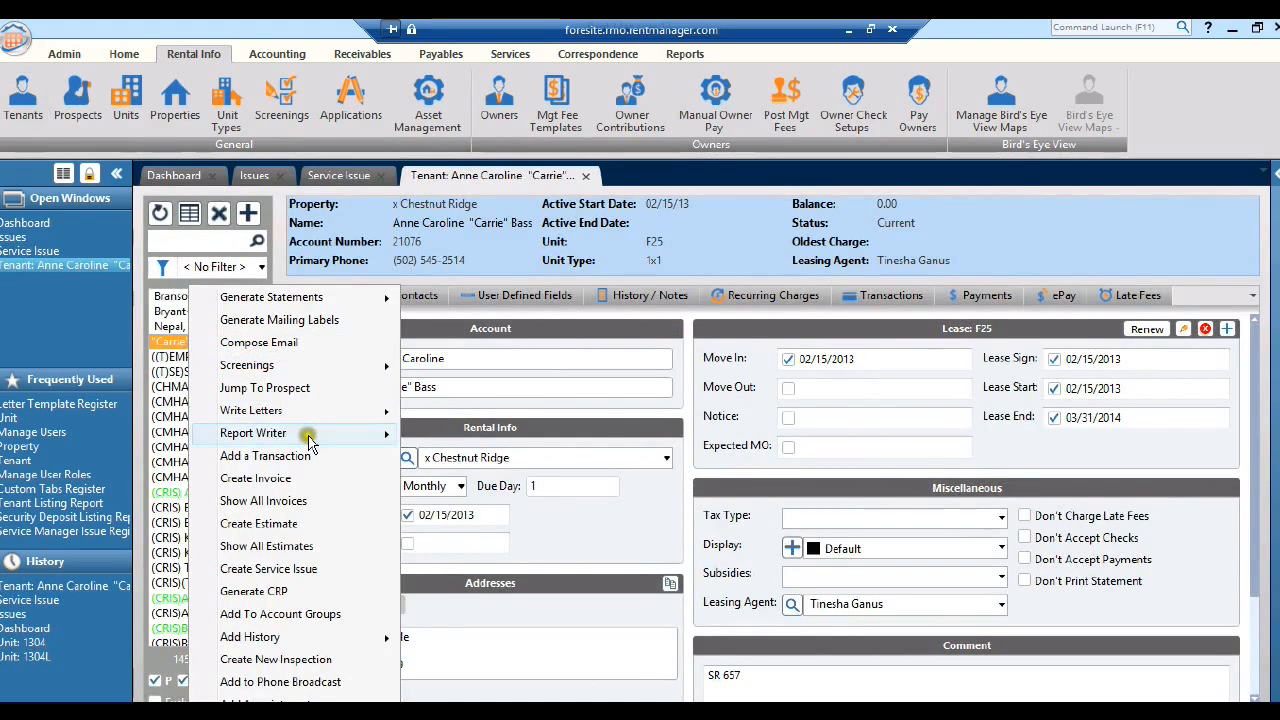
{"action": "mouse_move", "coordinate": [309, 441]}
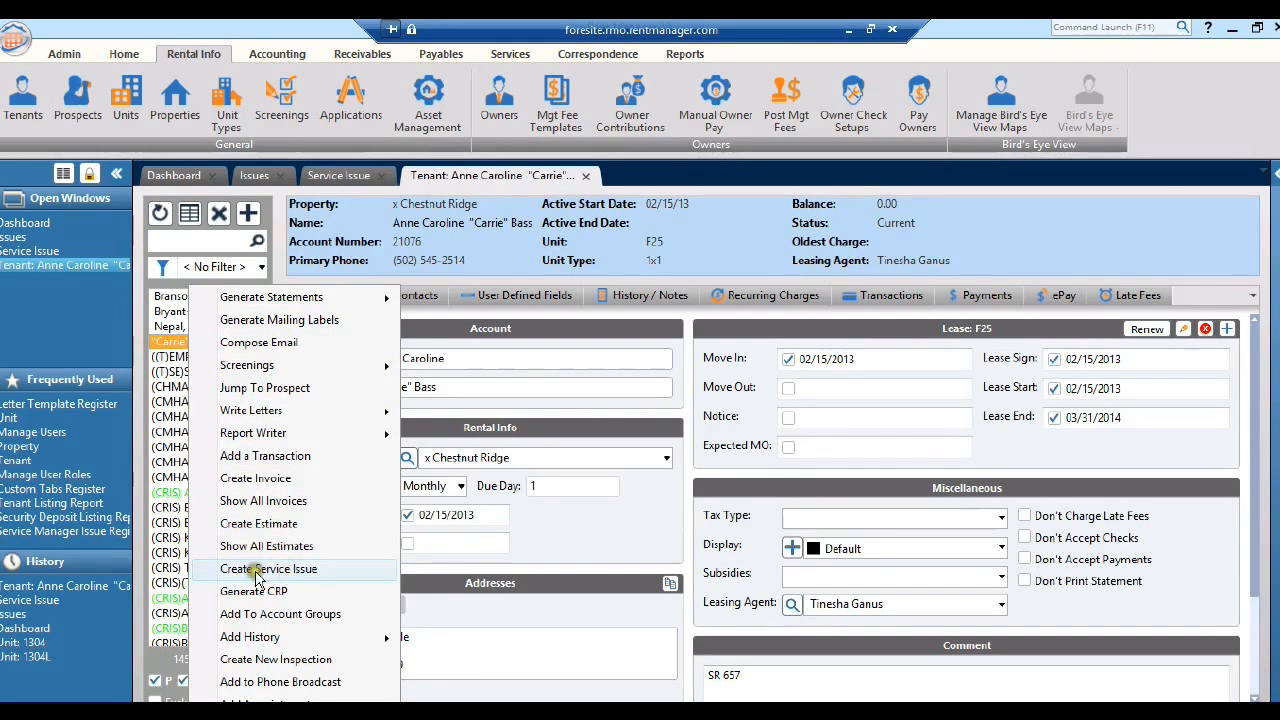
{"action": "left_click", "coordinate": [285, 578]}
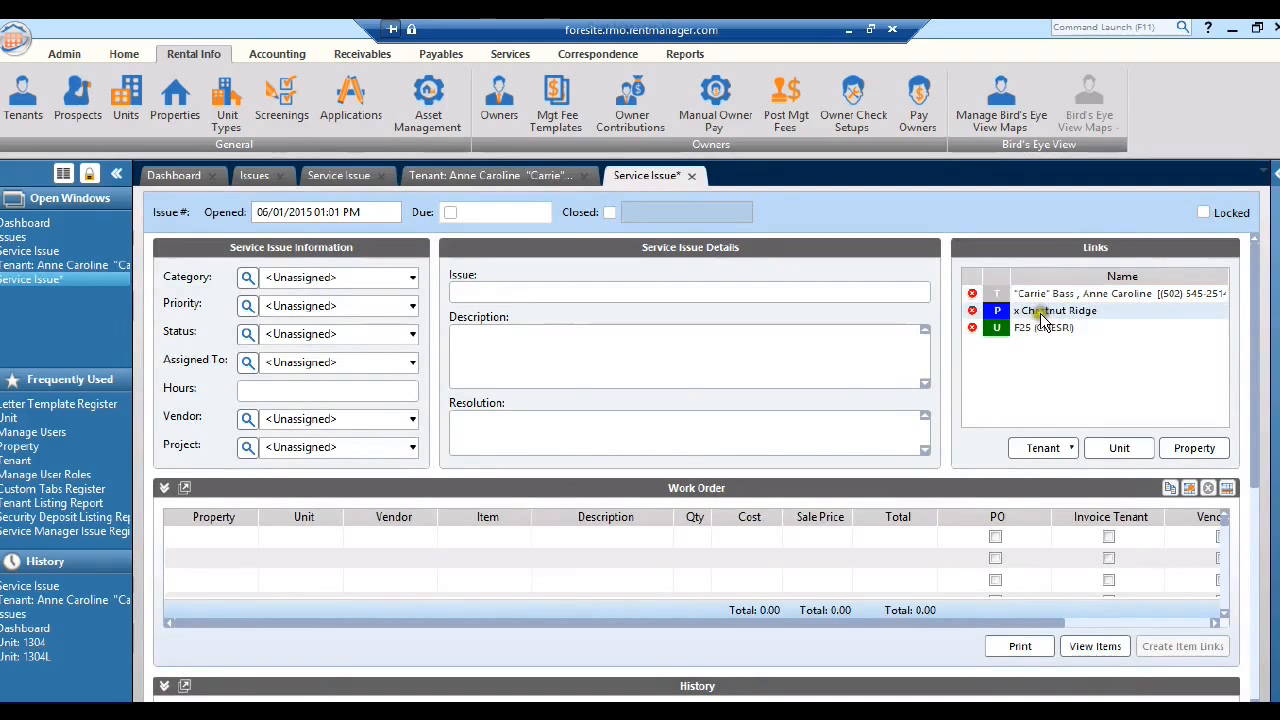
{"action": "left_click", "coordinate": [1016, 292]}
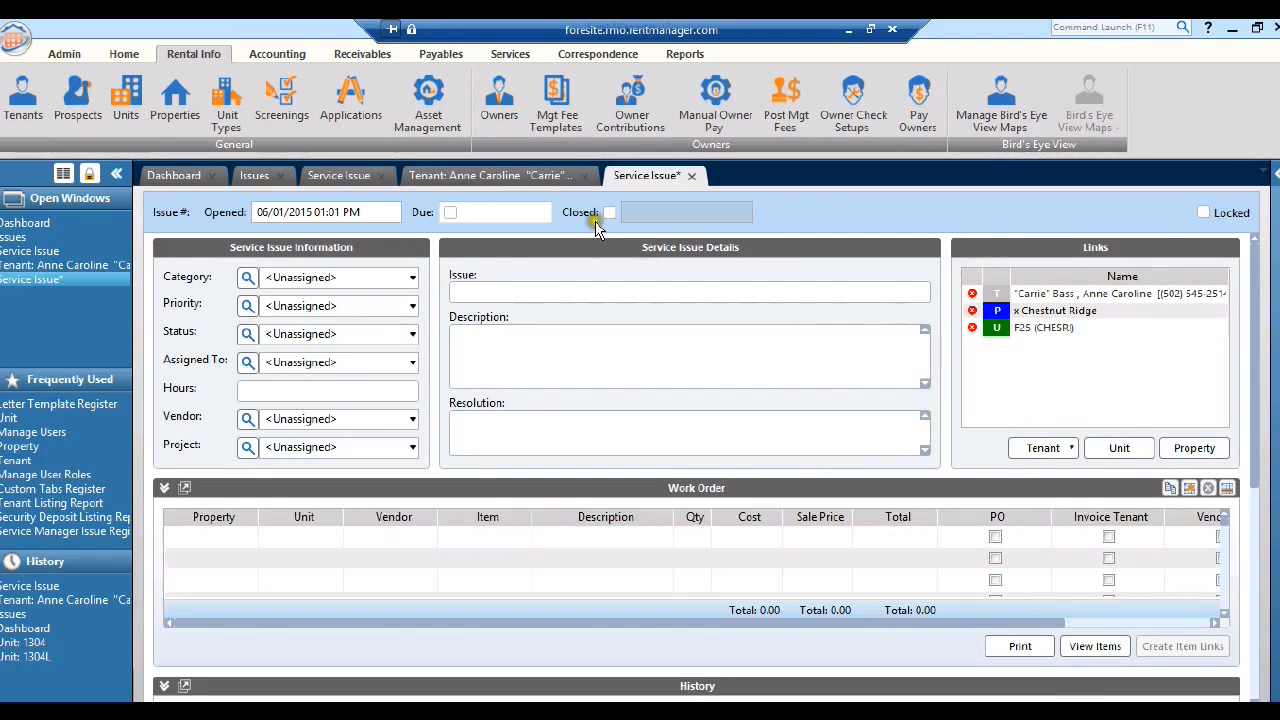
Step: Close the tenant's service issue form and minimize the remote session to return to the desktop
{"action": "left_click", "coordinate": [692, 178]}
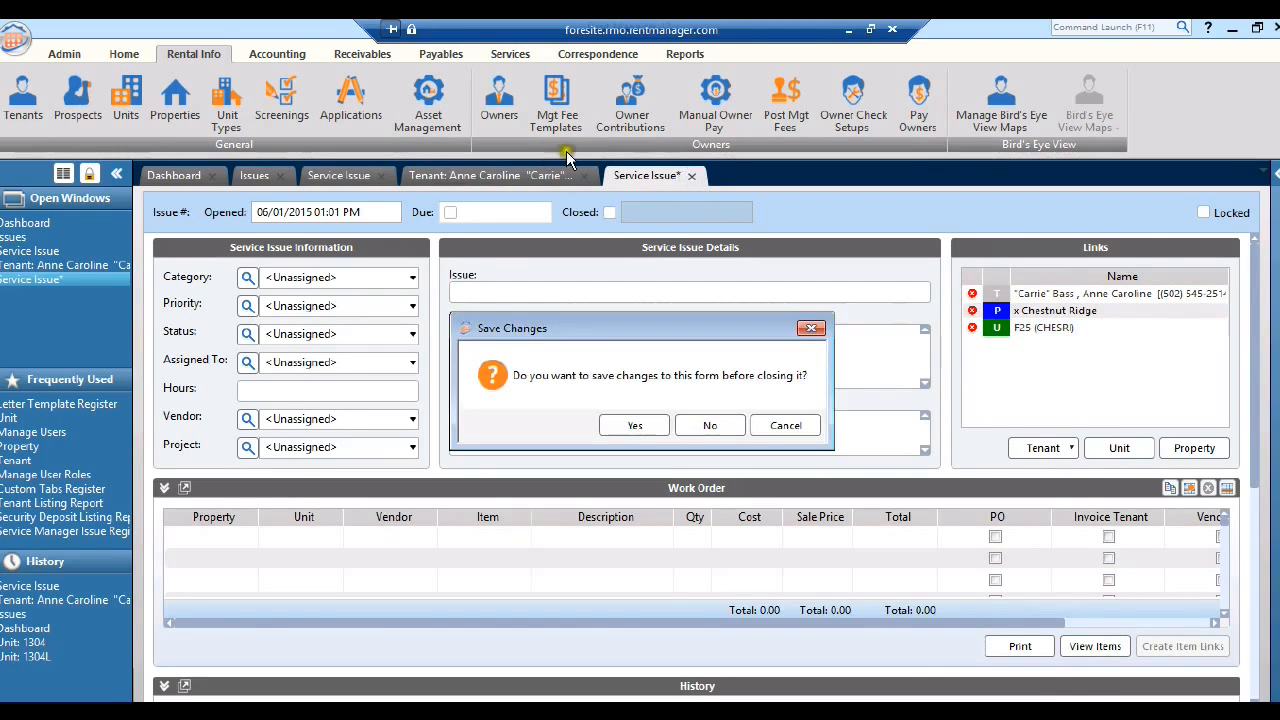
{"action": "left_click", "coordinate": [847, 33]}
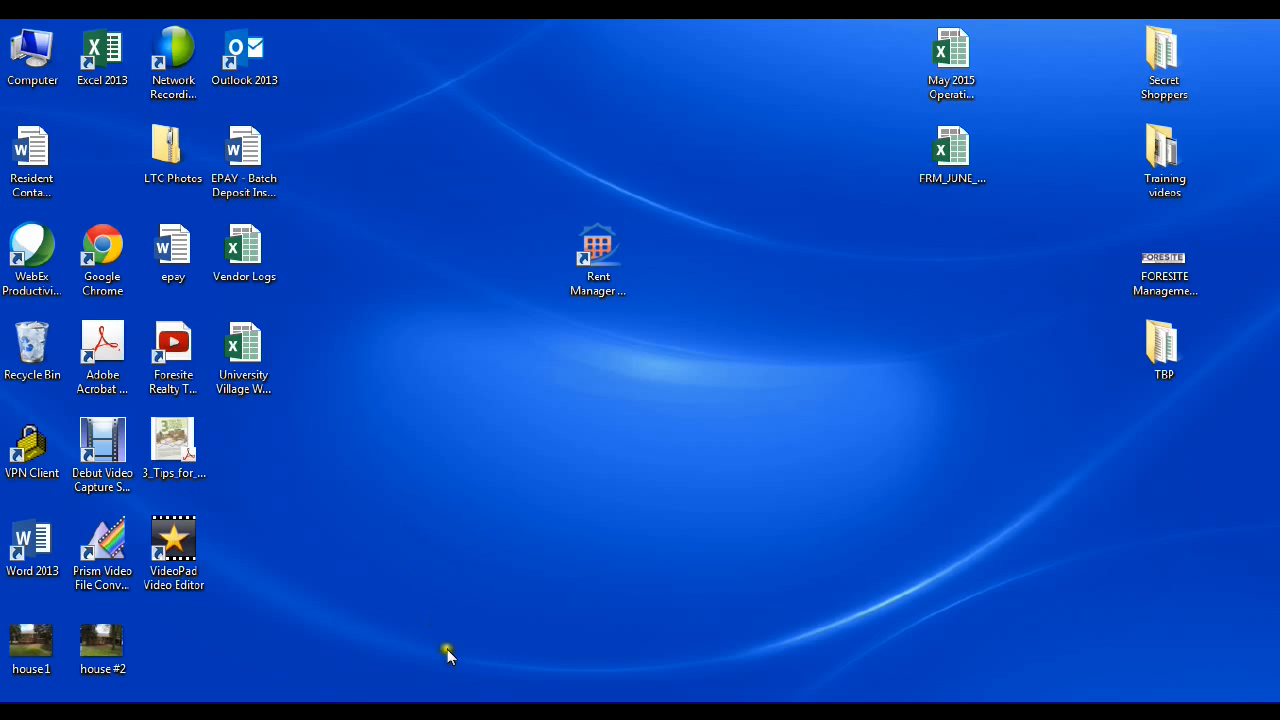